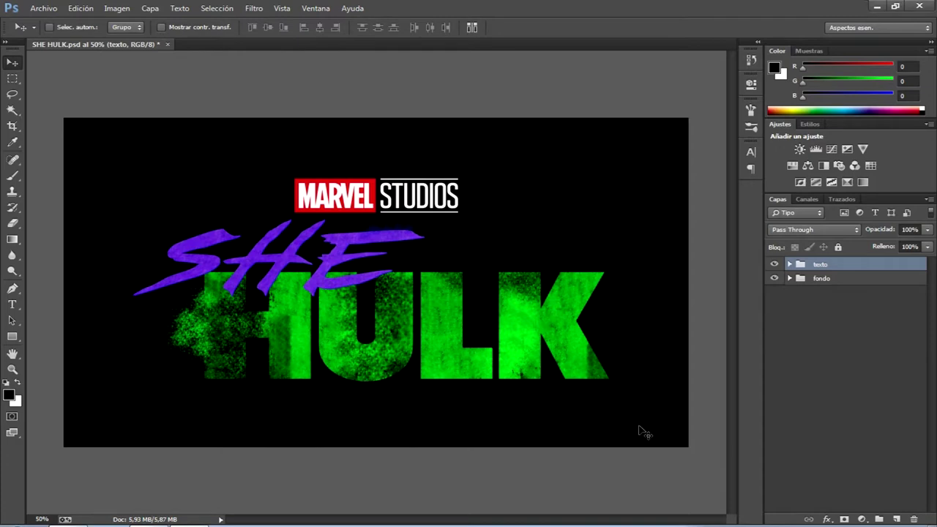
# Step: Zoom in to inspect the finished title, then zoom back out to see it whole
pyautogui.hotkey('ctrl', '1')
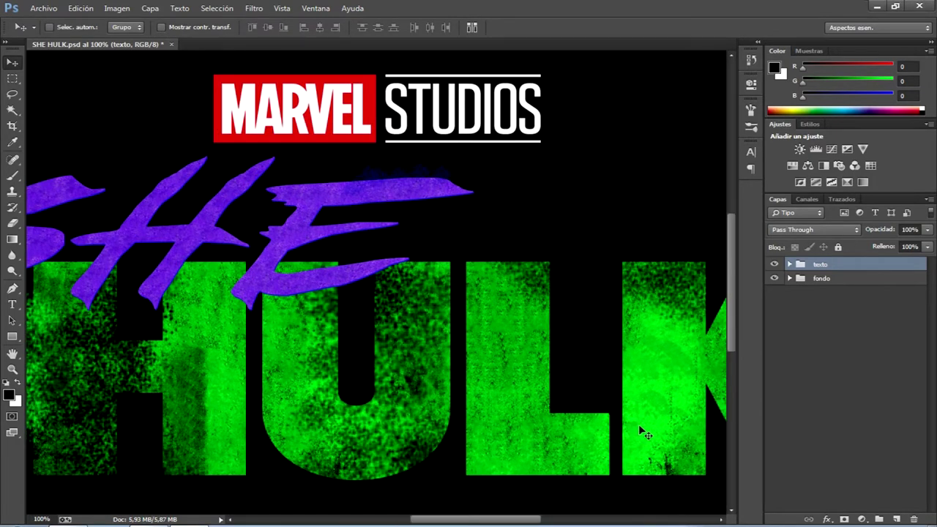
pyautogui.moveTo(509, 520)
pyautogui.mouseDown()
pyautogui.moveTo(495, 522)
pyautogui.moveTo(530, 523)
pyautogui.moveTo(503, 523)
pyautogui.mouseUp()
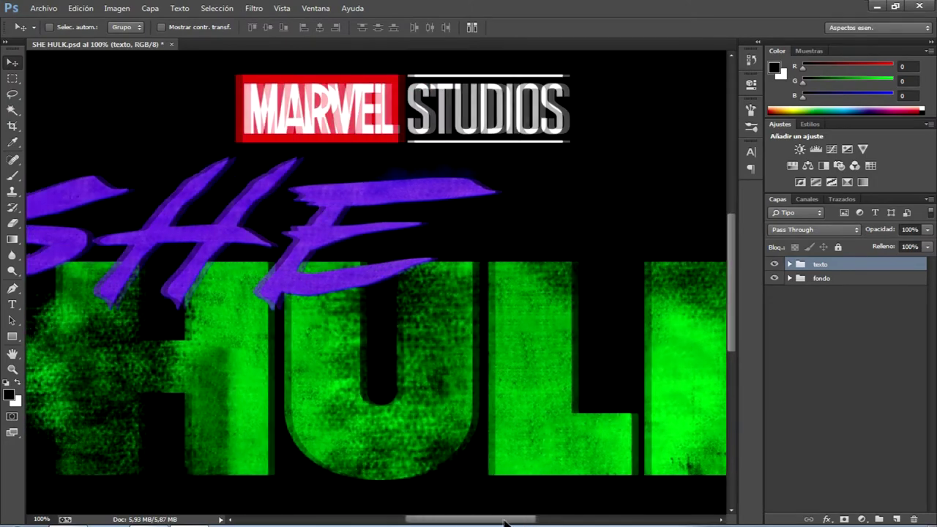
pyautogui.hotkey('ctrl', '-')
pyautogui.hotkey('ctrl', '-')
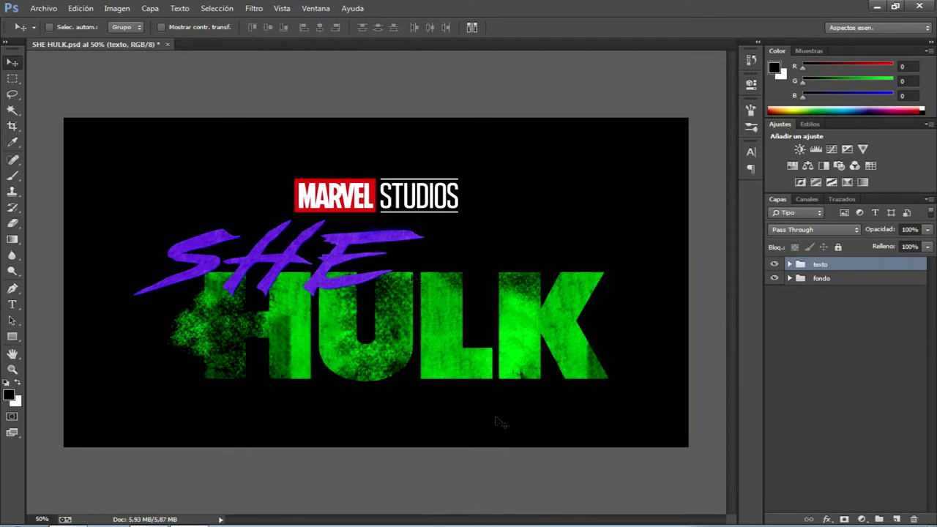
# Step: Create a new 1920 × 1080 px, 72 ppi RGB document and fill its canvas with black
pyautogui.click(53, 10)
pyautogui.click(56, 22)
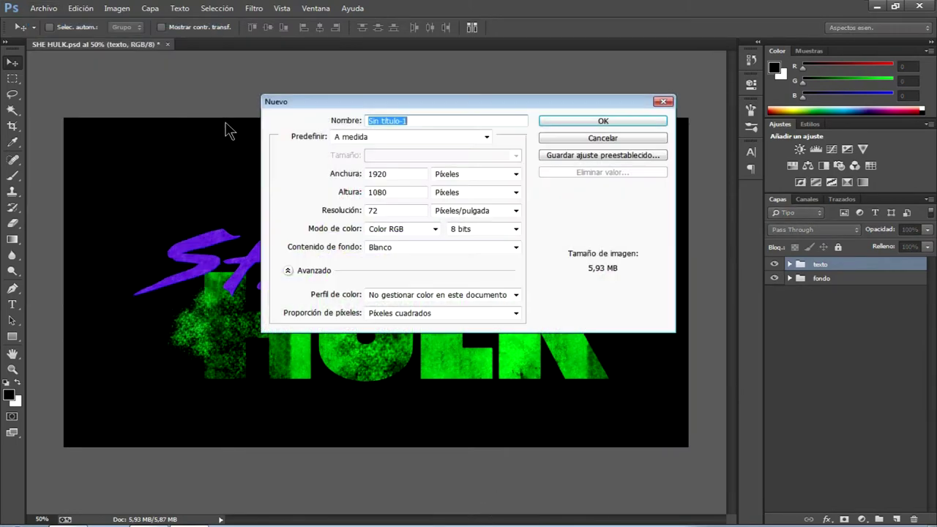
pyautogui.click(393, 175)
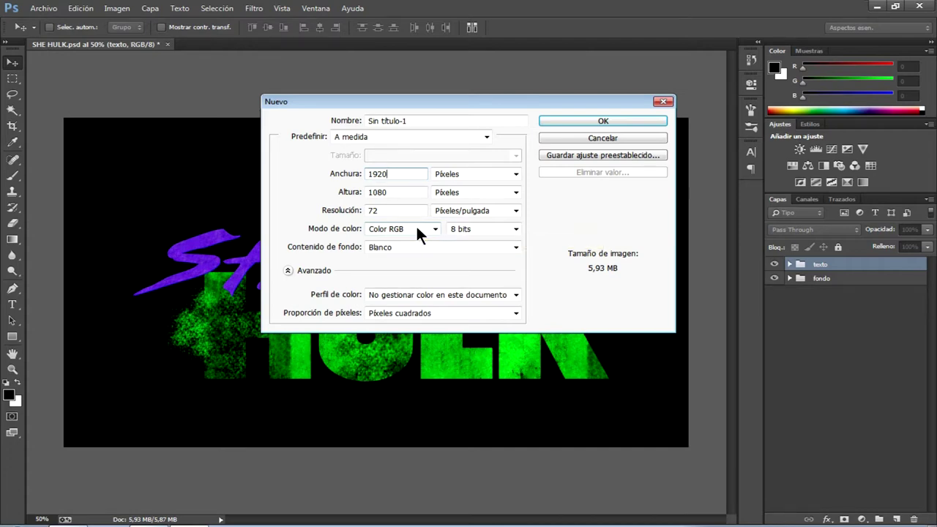
pyautogui.click(575, 122)
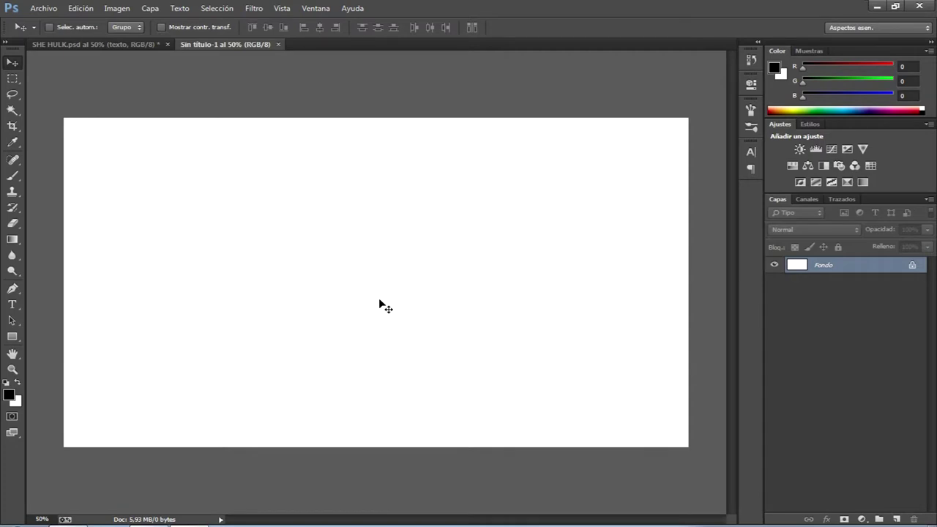
pyautogui.hotkey('alt', 'BackSpace')
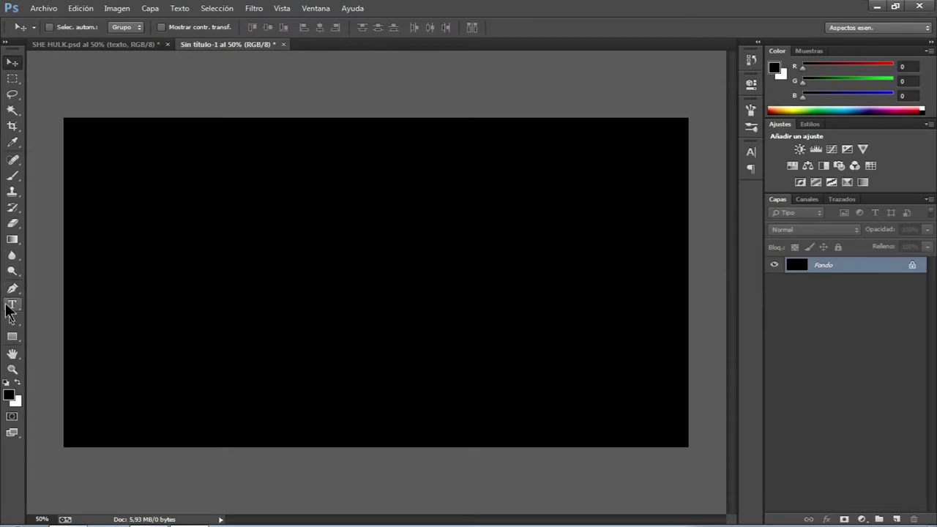
# Step: Type SHE in white mgSHulk lettering on the black canvas
pyautogui.click(12, 306)
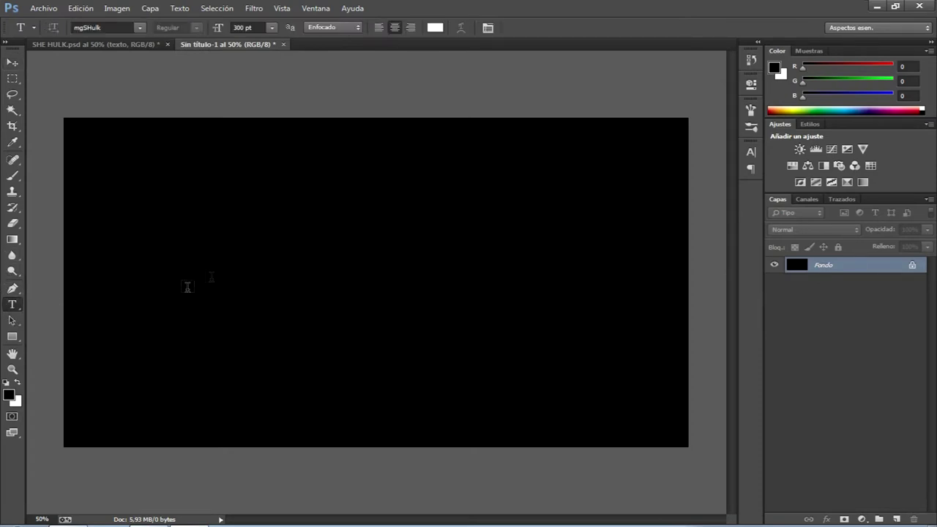
pyautogui.click(139, 28)
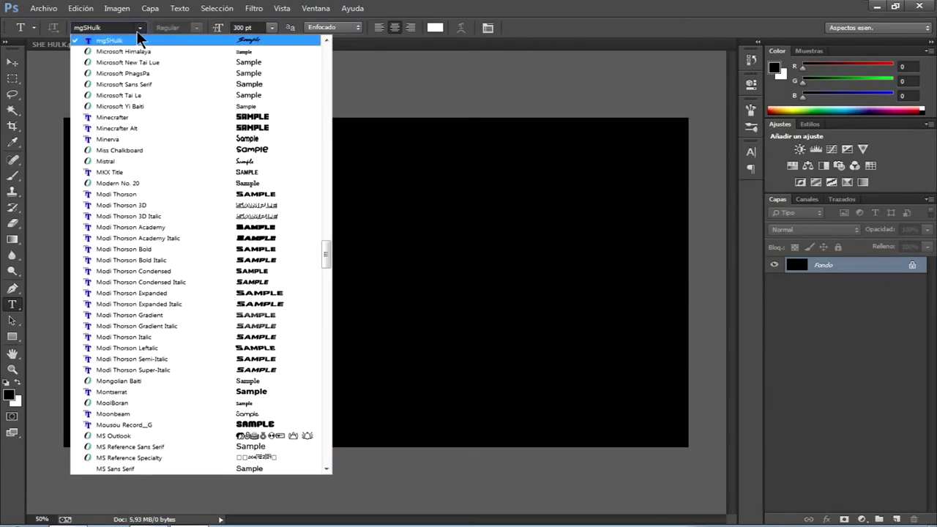
pyautogui.click(139, 30)
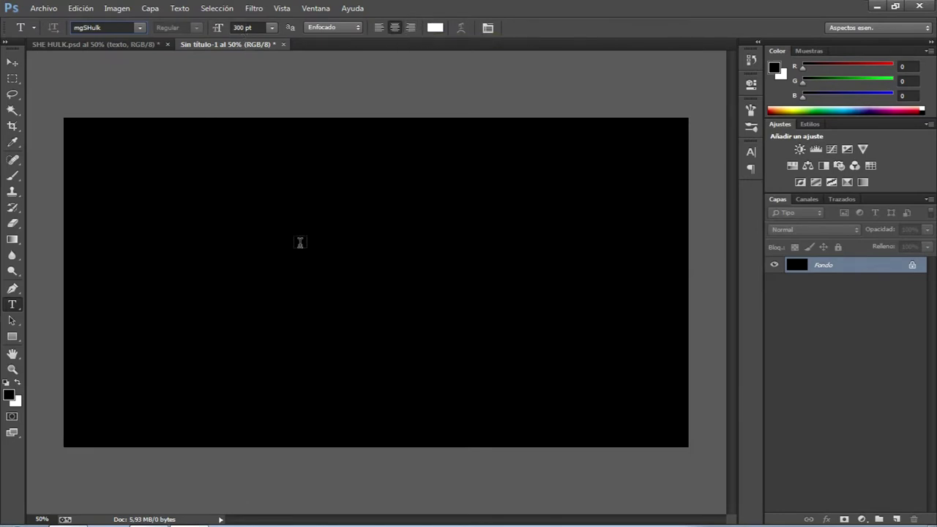
pyautogui.click(299, 243)
pyautogui.write('SHE')
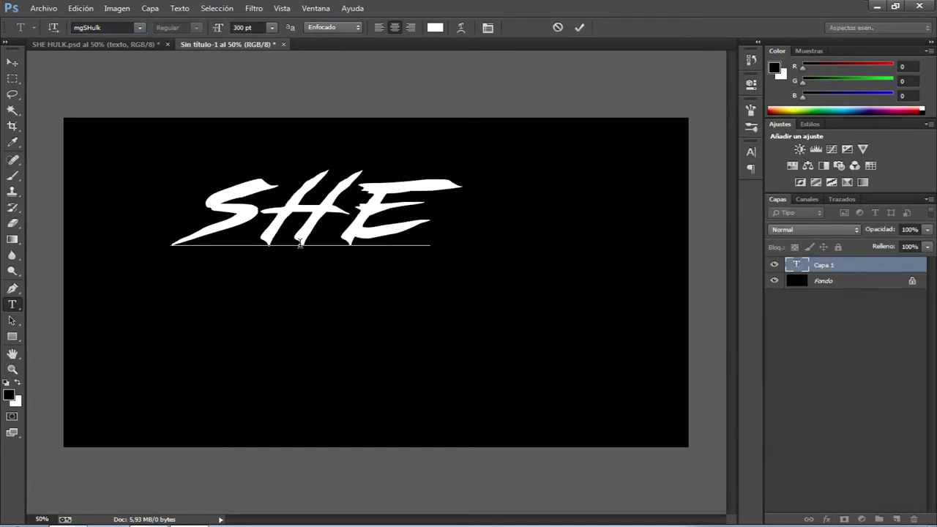
pyautogui.click(580, 28)
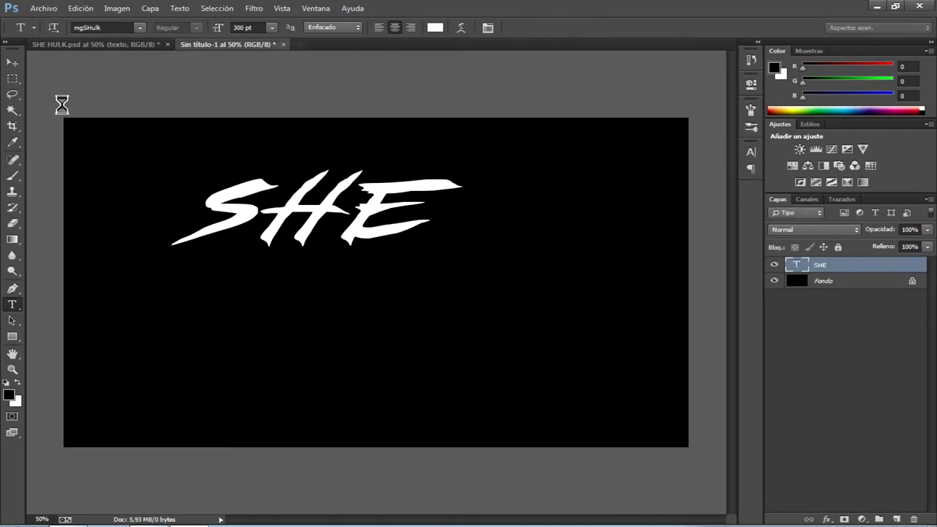
# Step: Move SHE down and left on the canvas and select the Fondo layer
pyautogui.click(18, 64)
pyautogui.moveTo(322, 212)
pyautogui.mouseDown()
pyautogui.moveTo(307, 249)
pyautogui.moveTo(296, 243)
pyautogui.mouseUp()
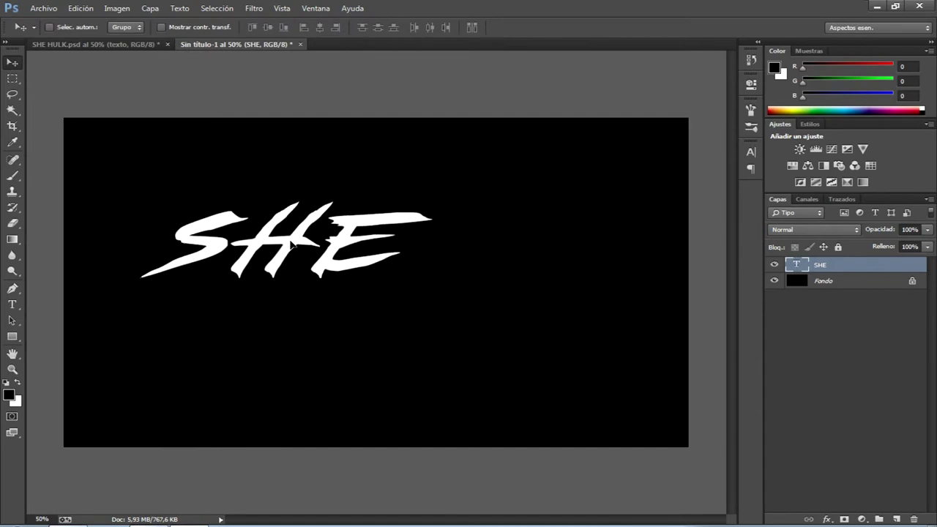
pyautogui.click(844, 284)
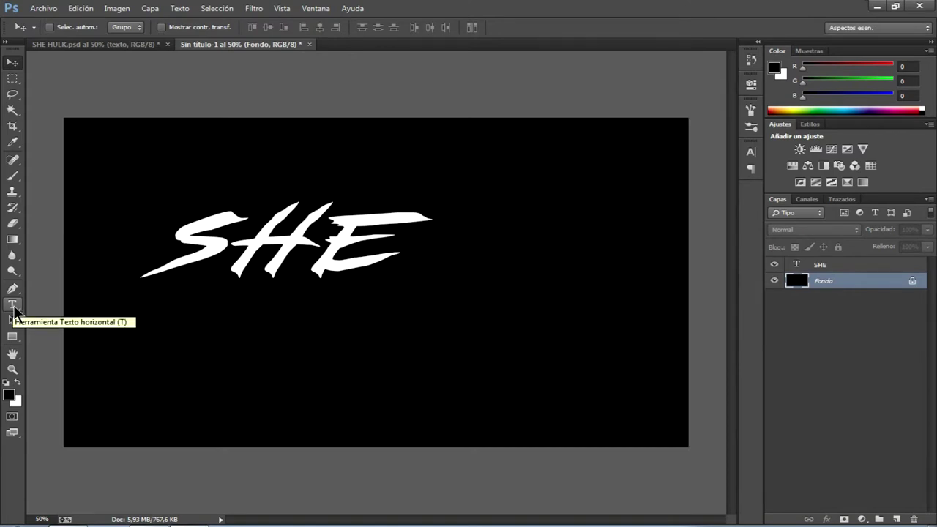
# Step: Type HULK in the Tondu font at 500 pt
pyautogui.click(14, 311)
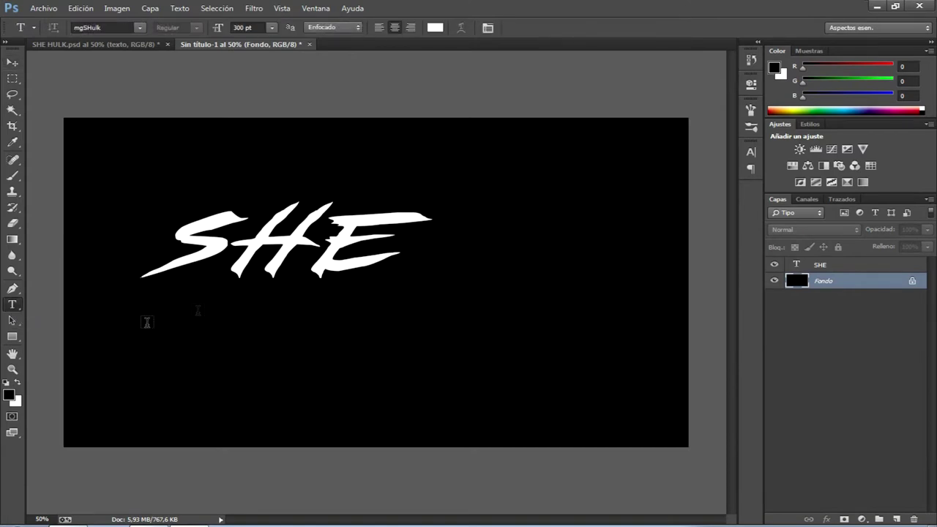
pyautogui.click(139, 29)
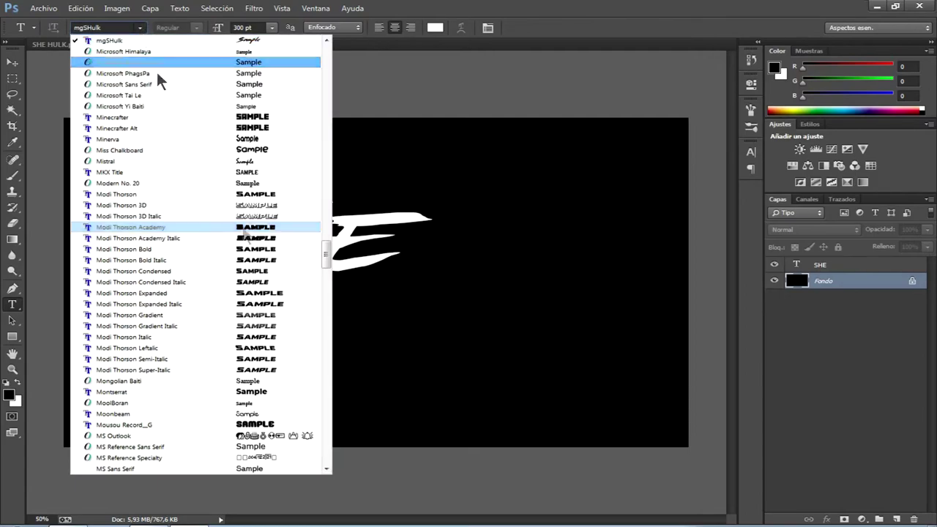
pyautogui.moveTo(329, 258)
pyautogui.mouseDown()
pyautogui.moveTo(325, 203)
pyautogui.moveTo(322, 356)
pyautogui.mouseUp()
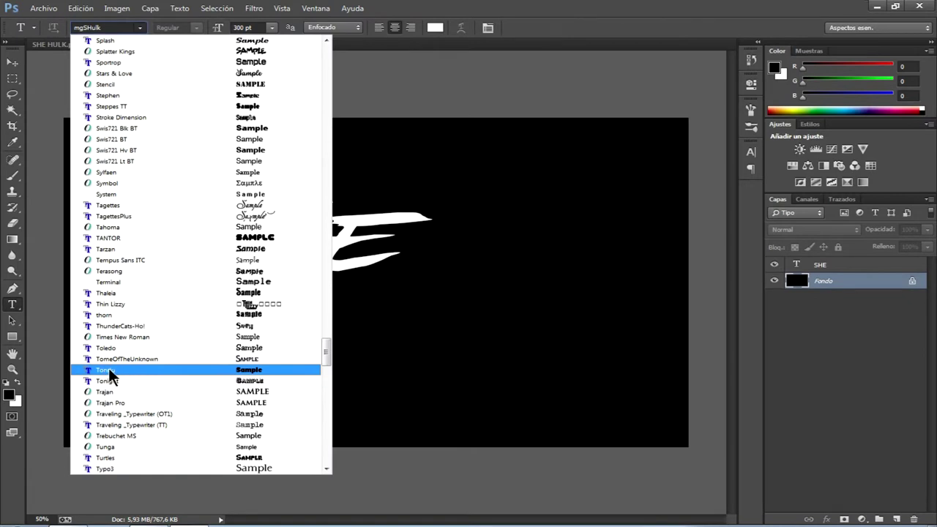
pyautogui.click(110, 374)
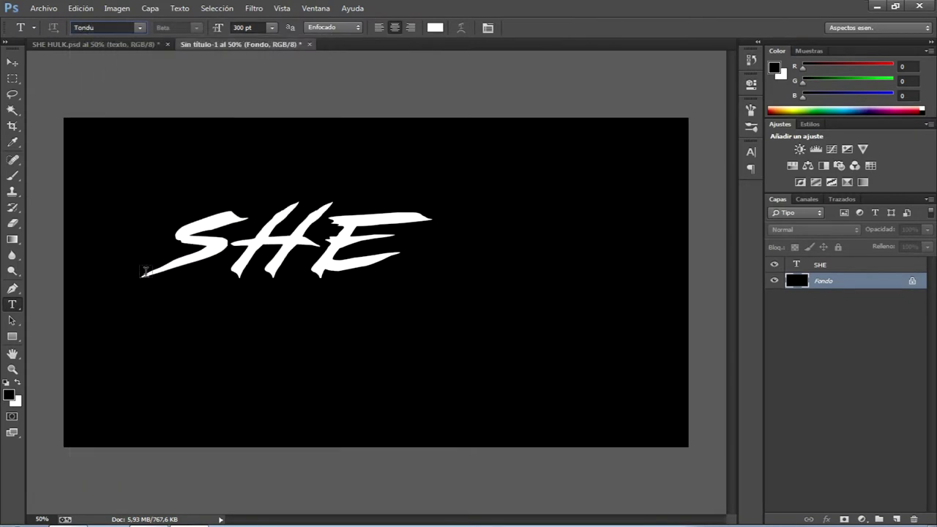
pyautogui.doubleClick(240, 27)
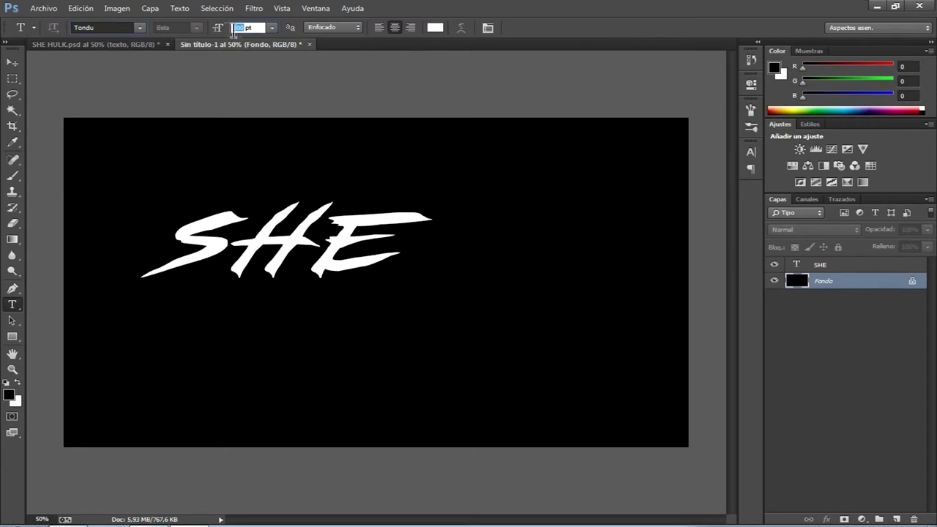
pyautogui.write('500')
pyautogui.click(387, 320)
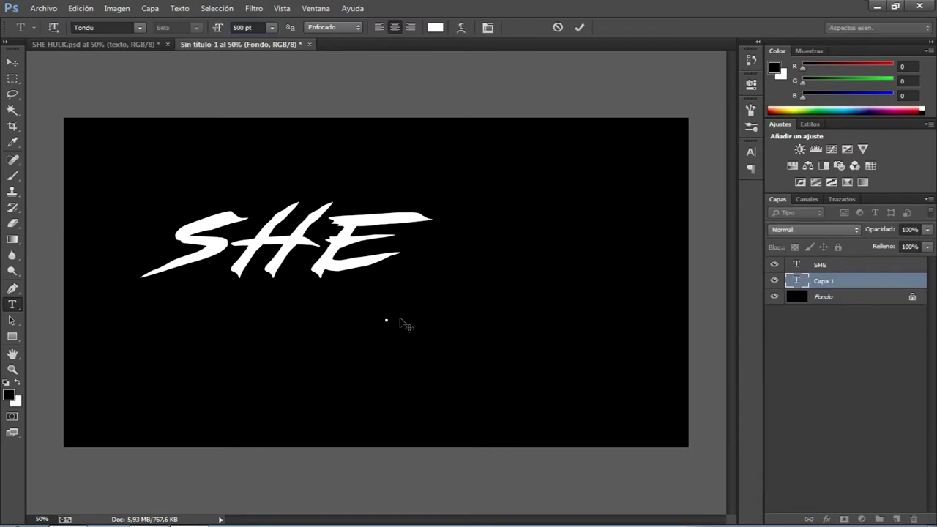
pyautogui.write('H')
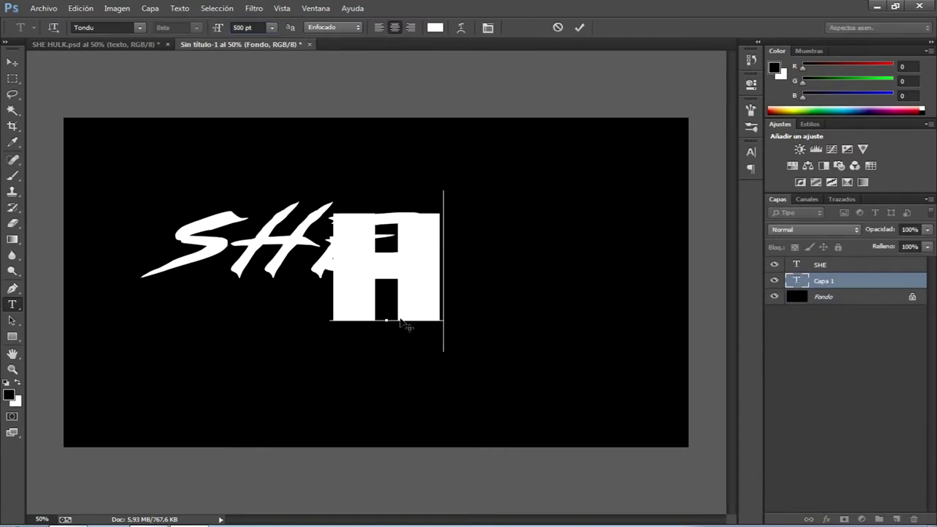
pyautogui.write('ULK')
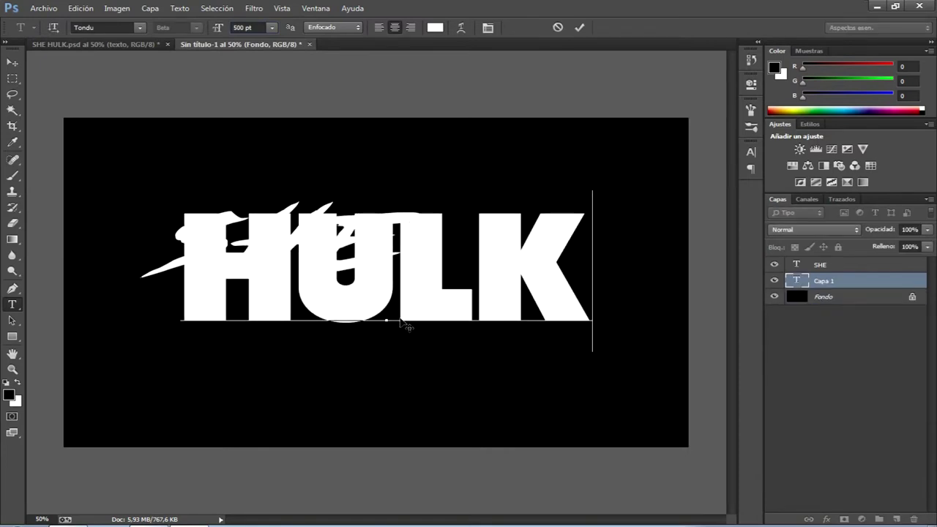
pyautogui.click(580, 29)
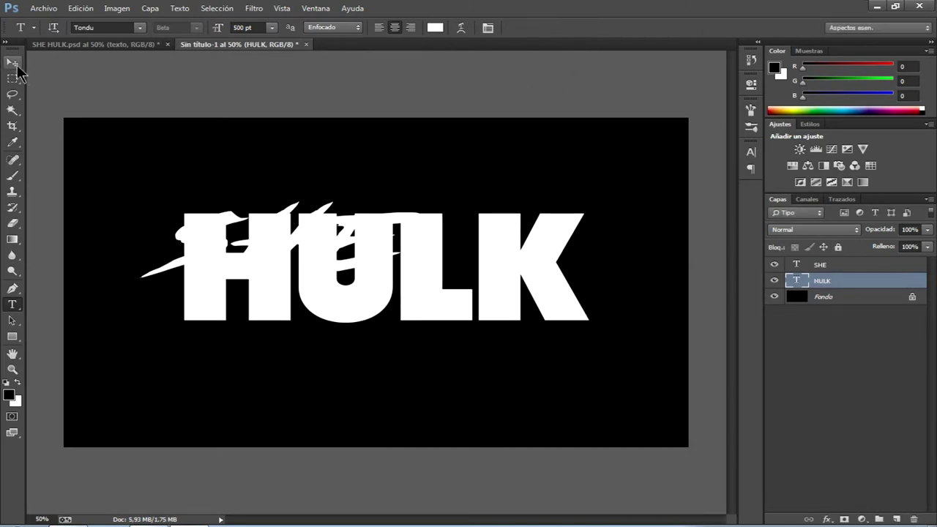
# Step: Move HULK down so it sits beneath SHE
pyautogui.click(12, 62)
pyautogui.moveTo(425, 266); pyautogui.dragTo(418, 349)
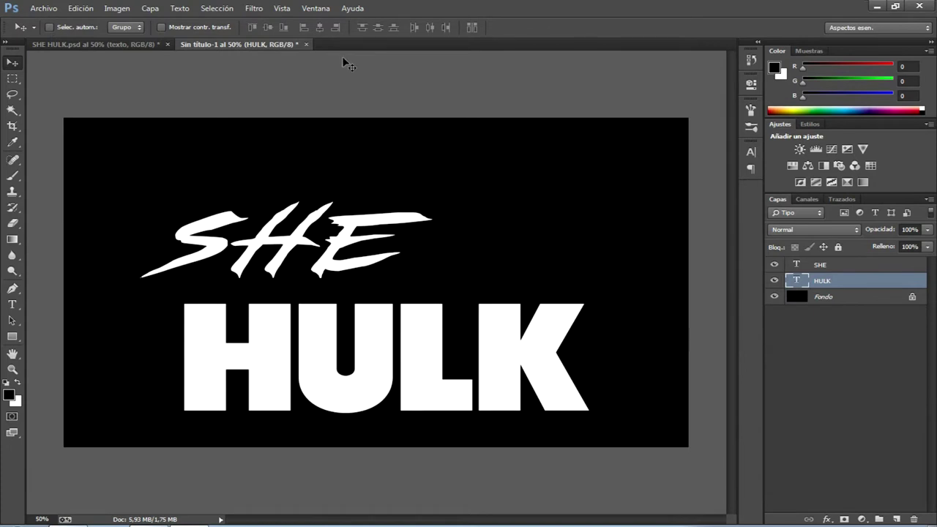
pyautogui.click(321, 10)
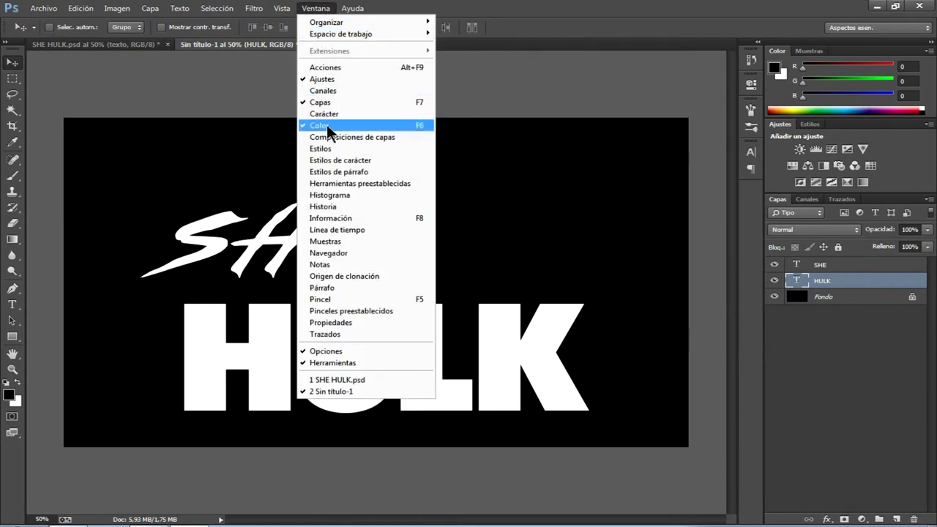
# Step: Show the Styles panel and load the she hulk.asl style set from its menu
pyautogui.click(812, 124)
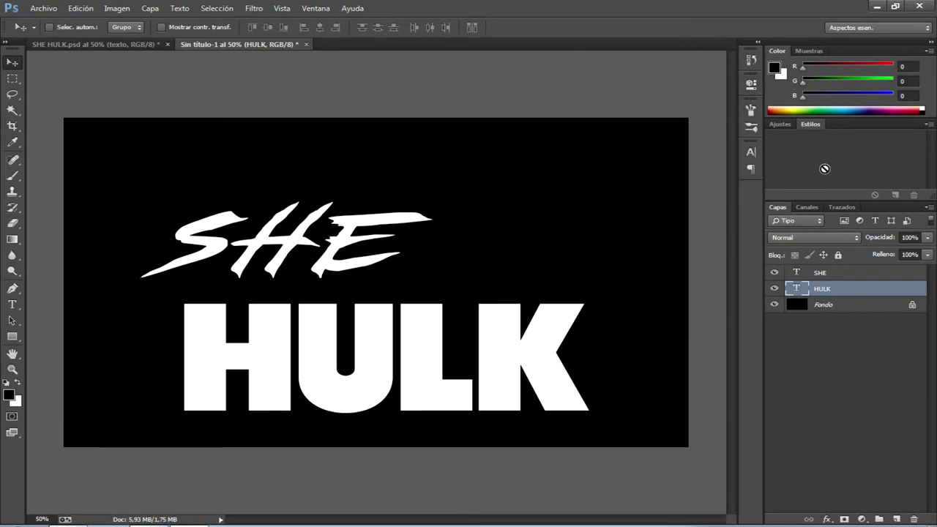
pyautogui.click(928, 124)
pyautogui.click(931, 125)
pyautogui.click(930, 125)
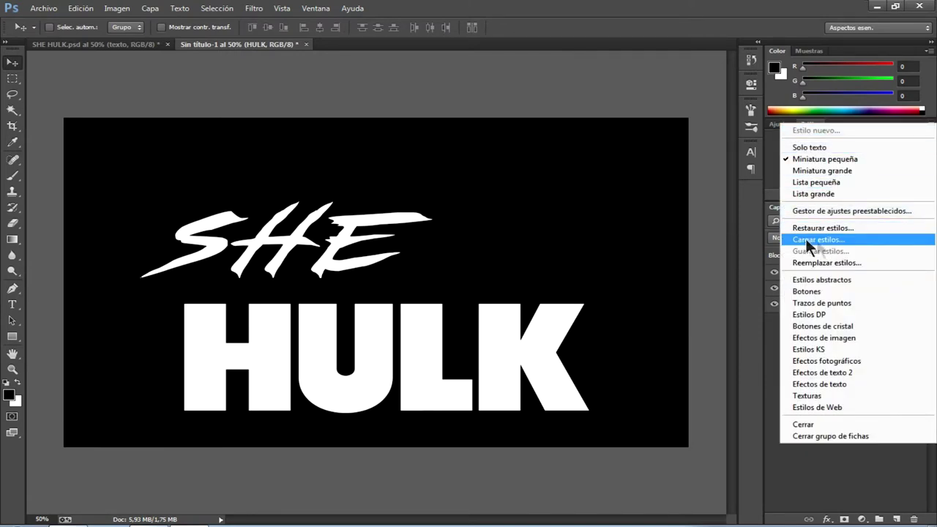
pyautogui.click(827, 240)
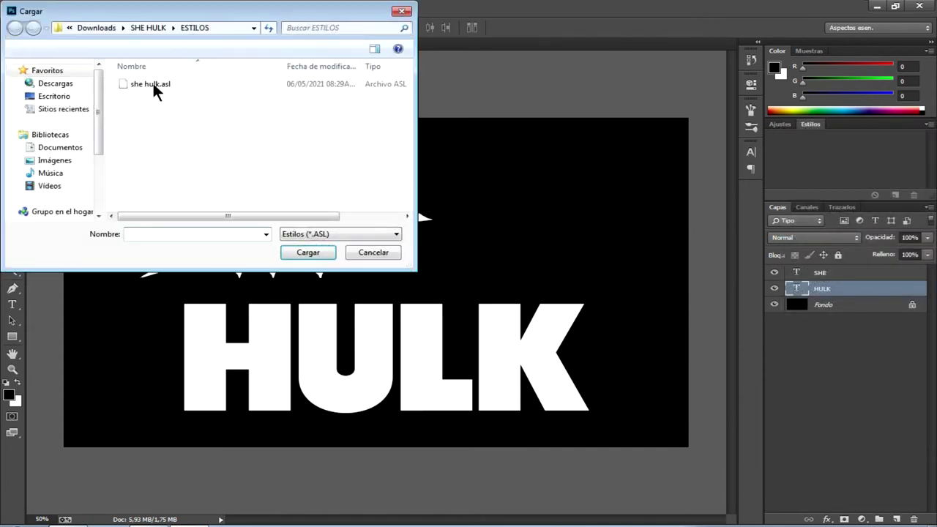
pyautogui.click(153, 83)
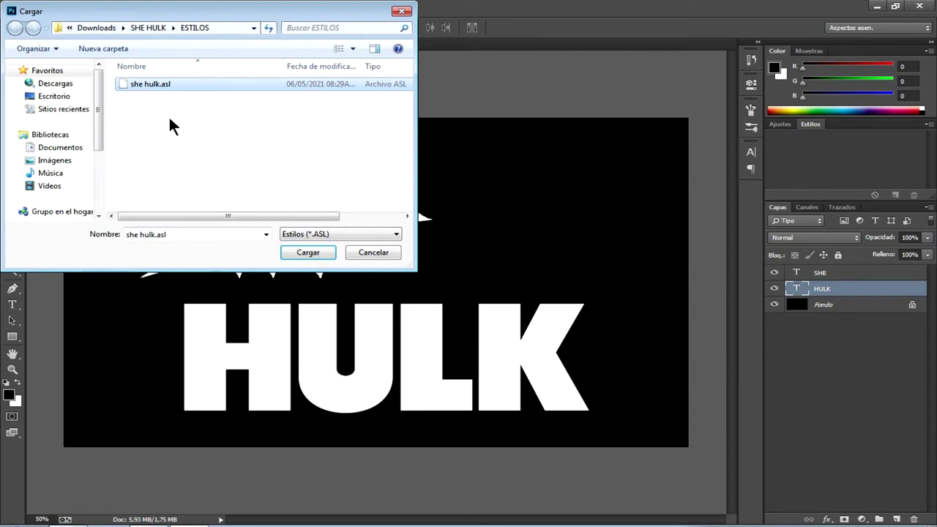
pyautogui.click(303, 254)
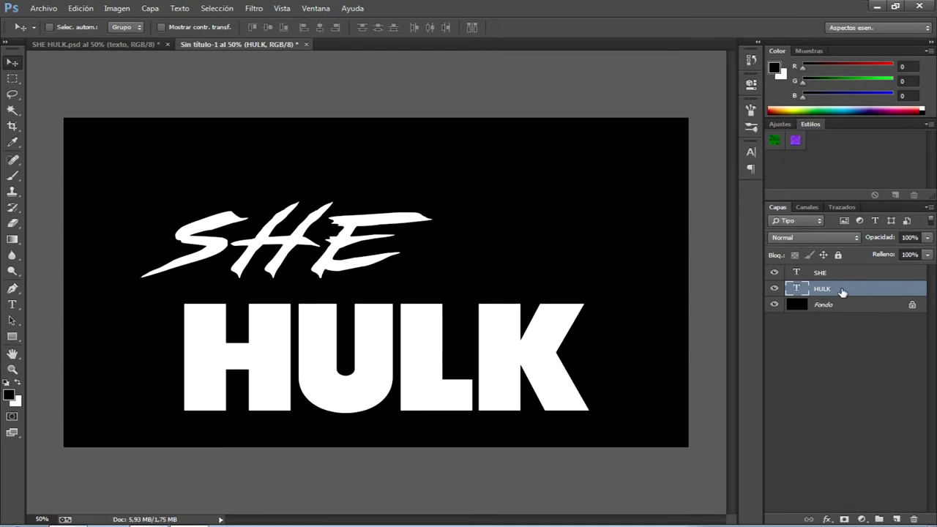
# Step: Apply the green textured style to HULK and move it up and right under SHE
pyautogui.click(776, 141)
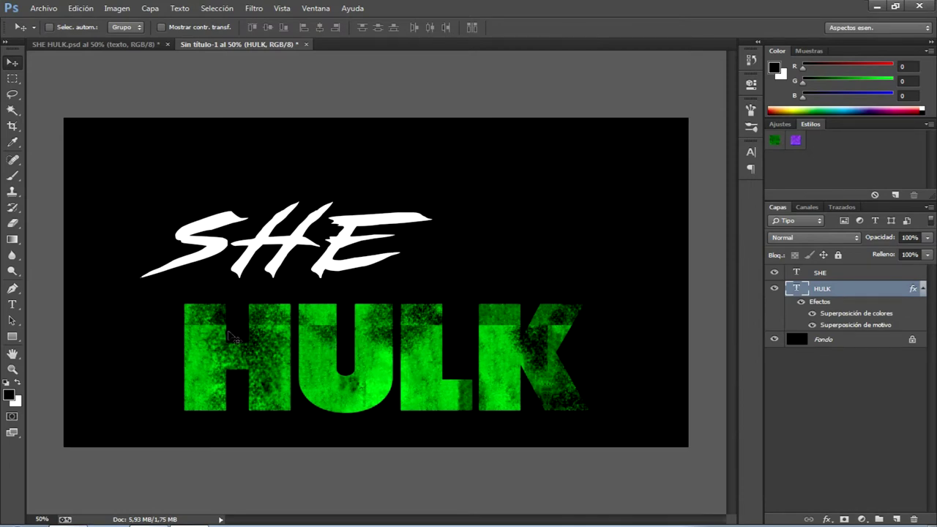
pyautogui.moveTo(492, 342); pyautogui.dragTo(513, 298)
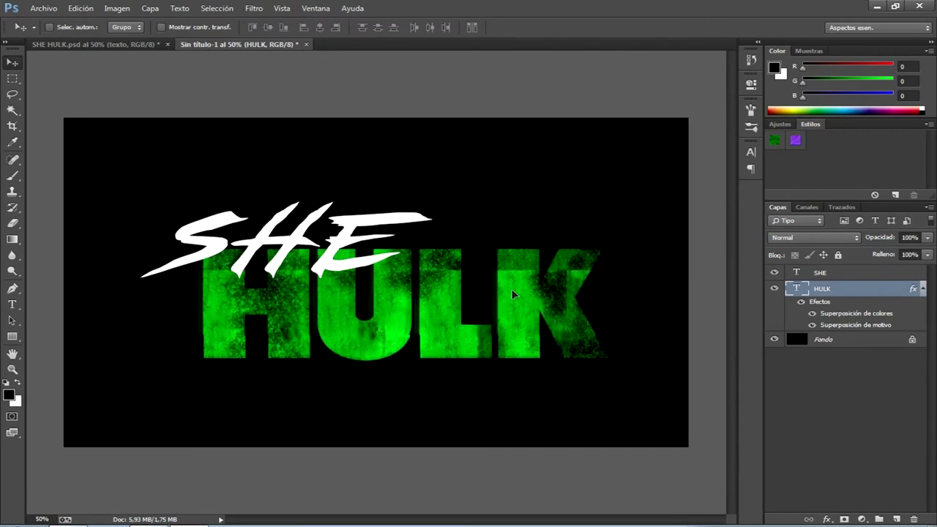
pyautogui.moveTo(511, 291); pyautogui.dragTo(506, 288)
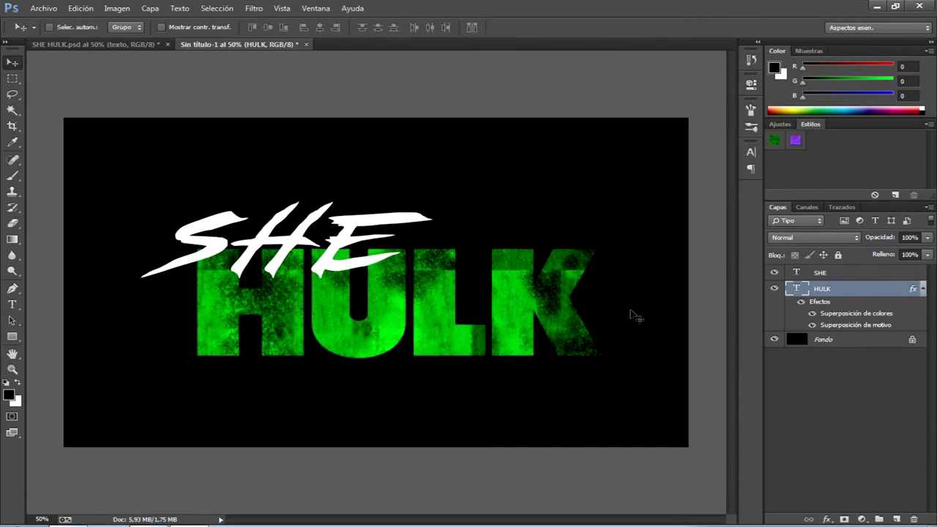
pyautogui.rightClick(846, 290)
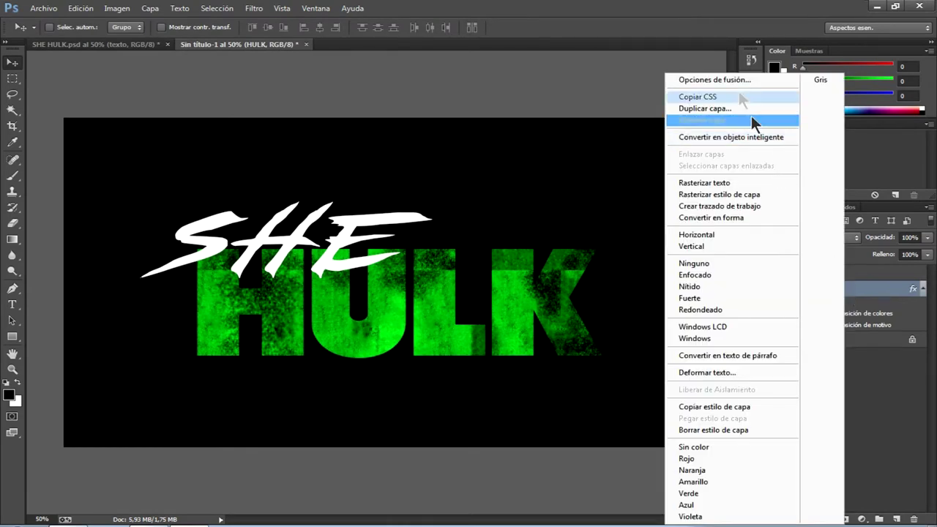
# Step: Snap HULK's Pattern Overlay texture to the origin and confirm the layer style
pyautogui.click(733, 79)
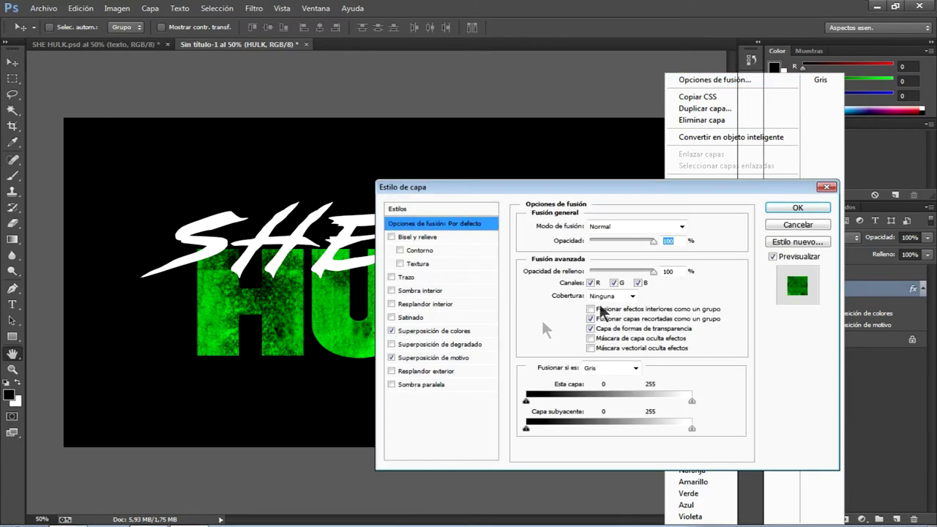
pyautogui.click(439, 358)
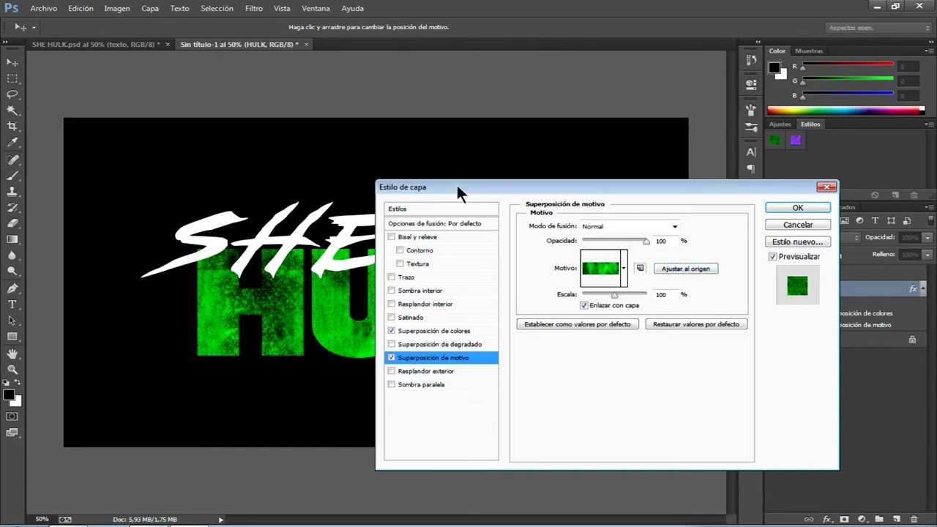
pyautogui.moveTo(568, 187); pyautogui.dragTo(680, 188)
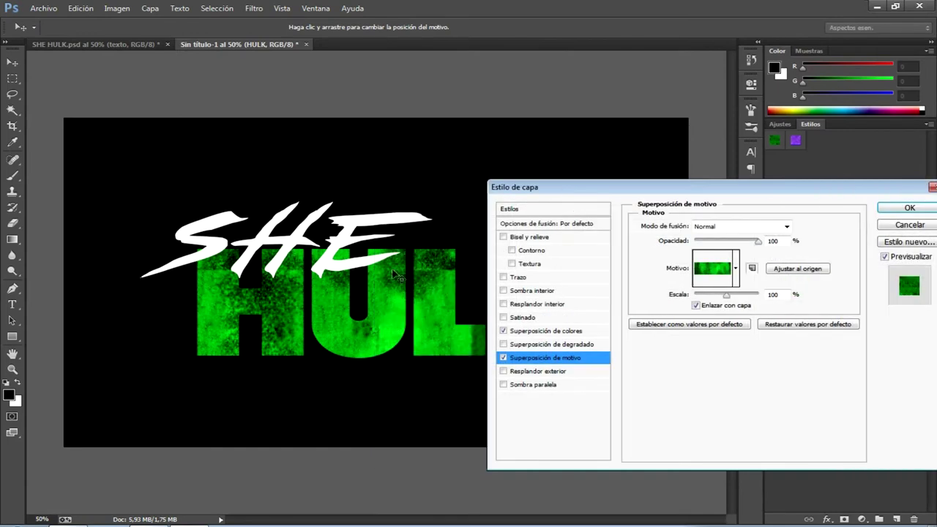
pyautogui.click(790, 265)
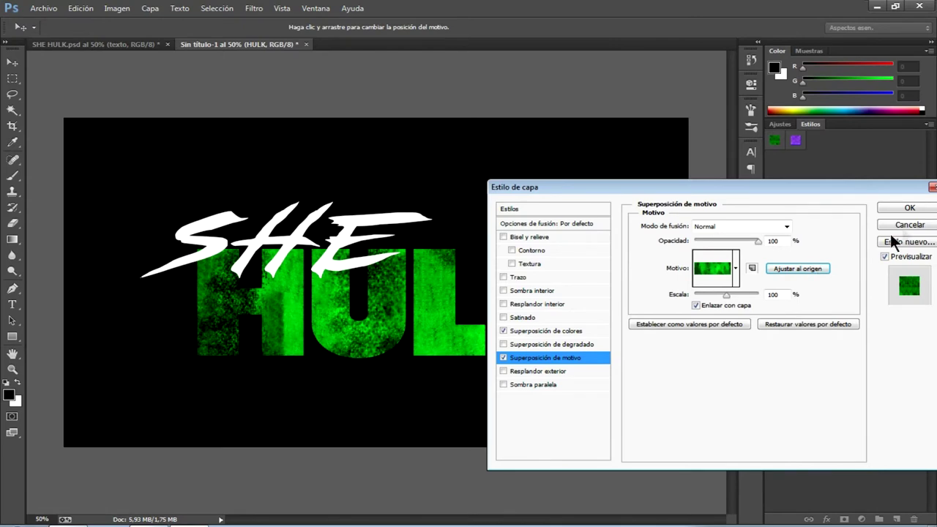
pyautogui.click(911, 209)
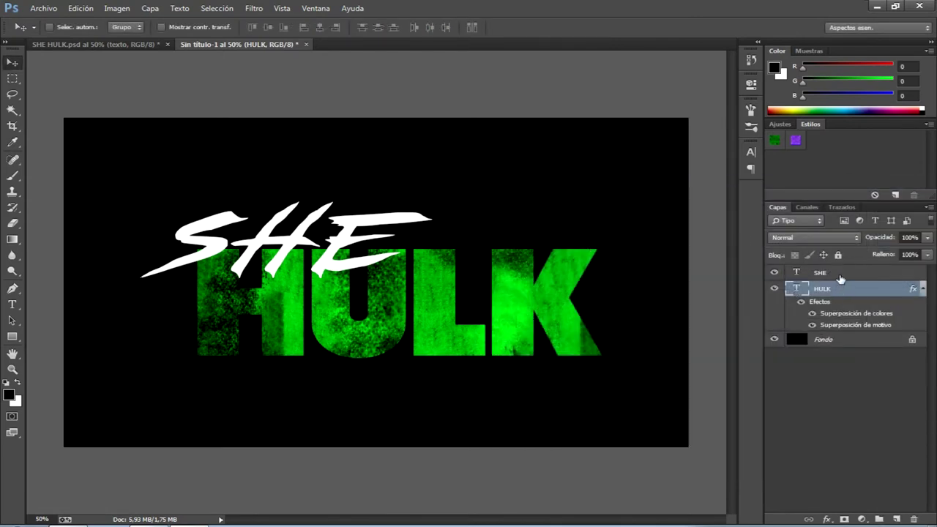
pyautogui.click(839, 273)
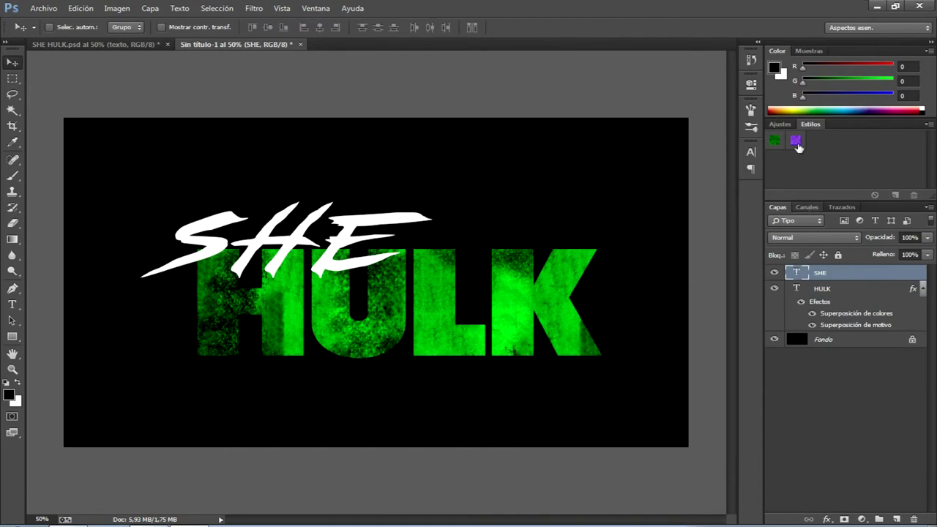
# Step: Apply the purple brushed style to SHE, confirm its pattern overlay, and shift it slightly left
pyautogui.click(796, 142)
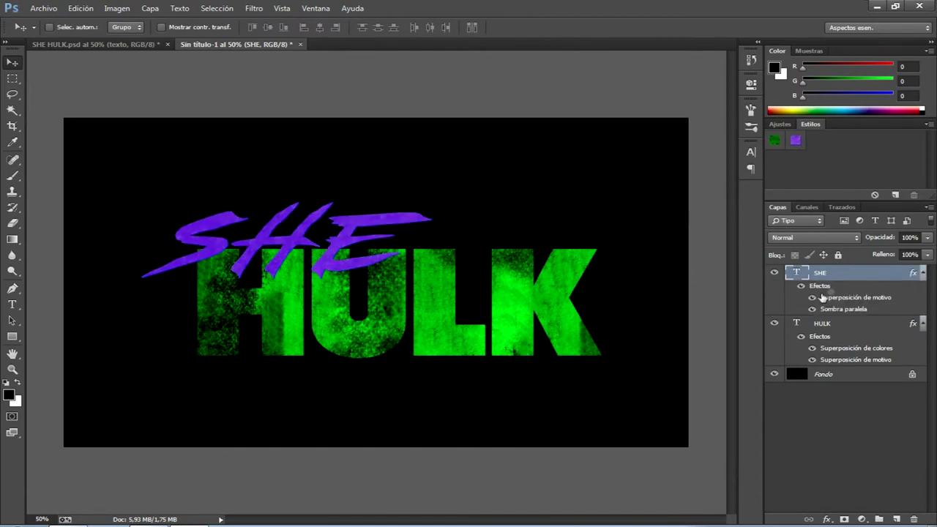
pyautogui.rightClick(843, 278)
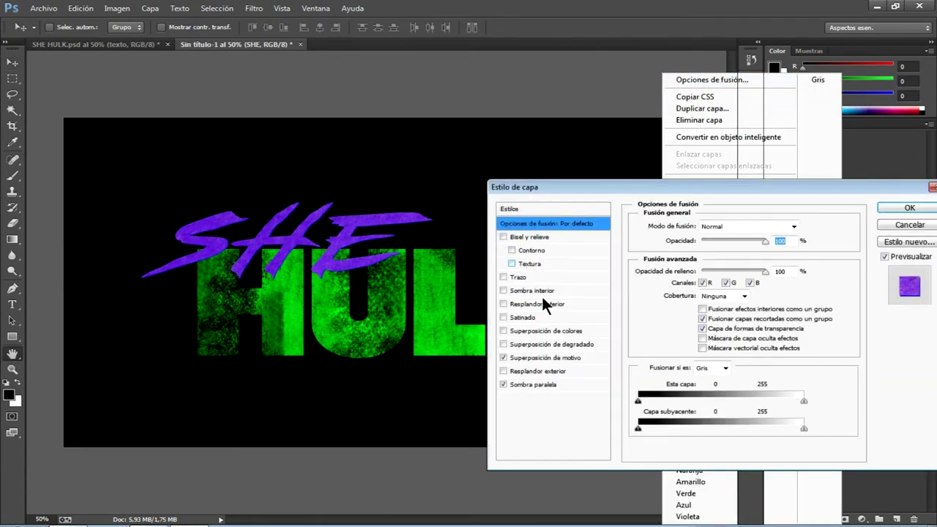
pyautogui.click(564, 357)
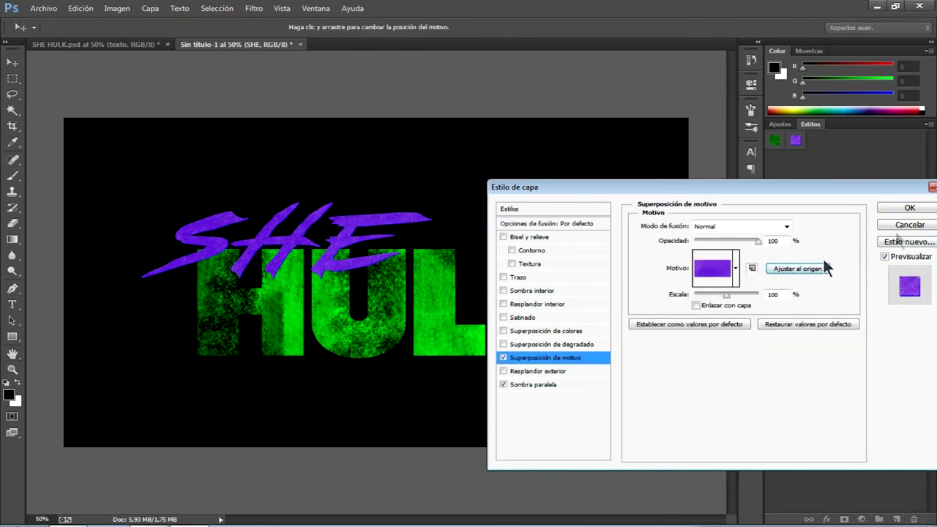
pyautogui.press('Return')
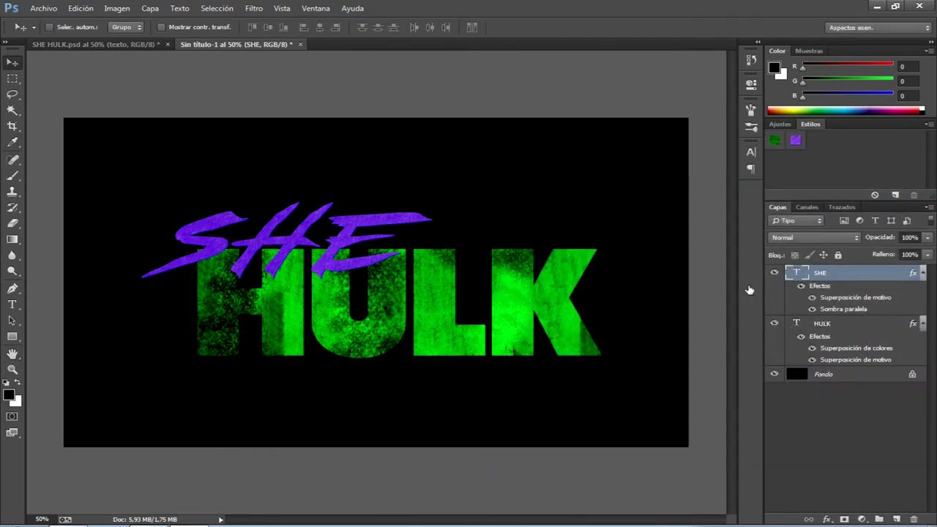
pyautogui.moveTo(276, 240); pyautogui.dragTo(259, 238)
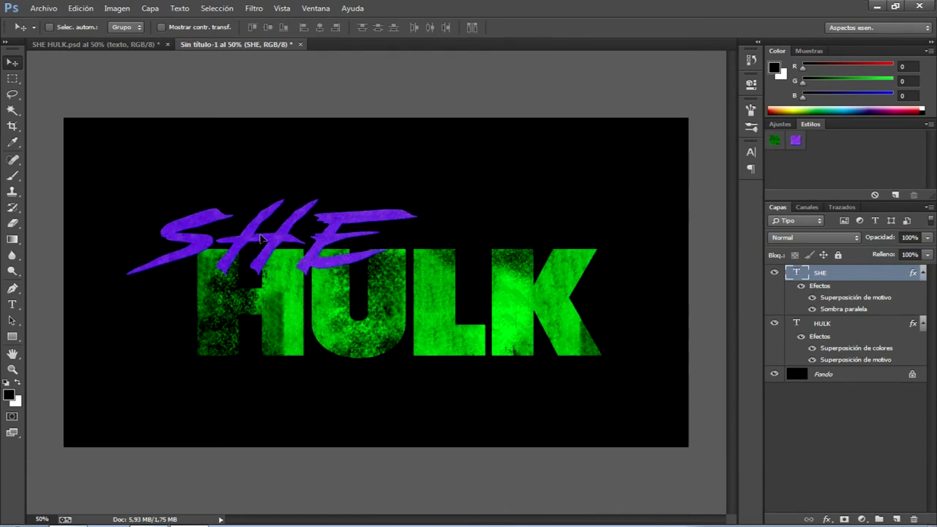
# Step: Compare against the finished SHE HULK reference at 100%, then return to Sin título-1
pyautogui.click(148, 47)
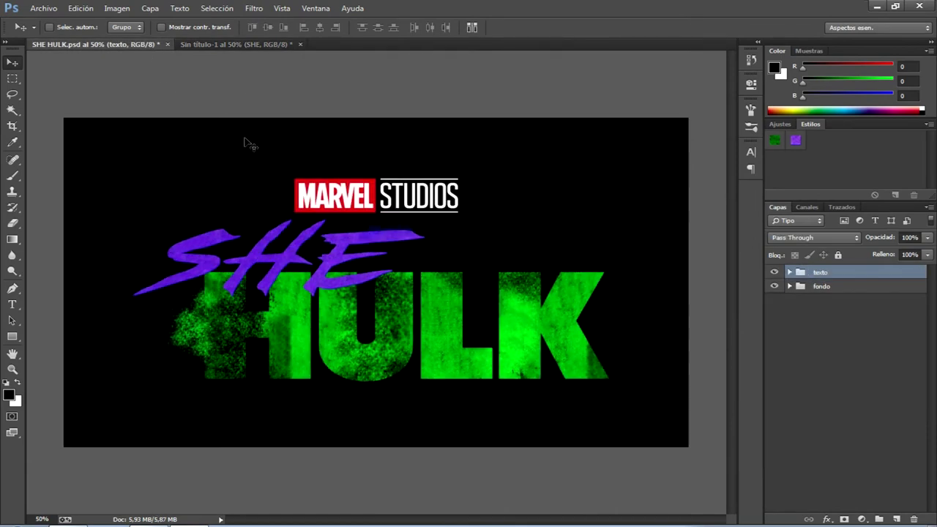
pyautogui.click(232, 46)
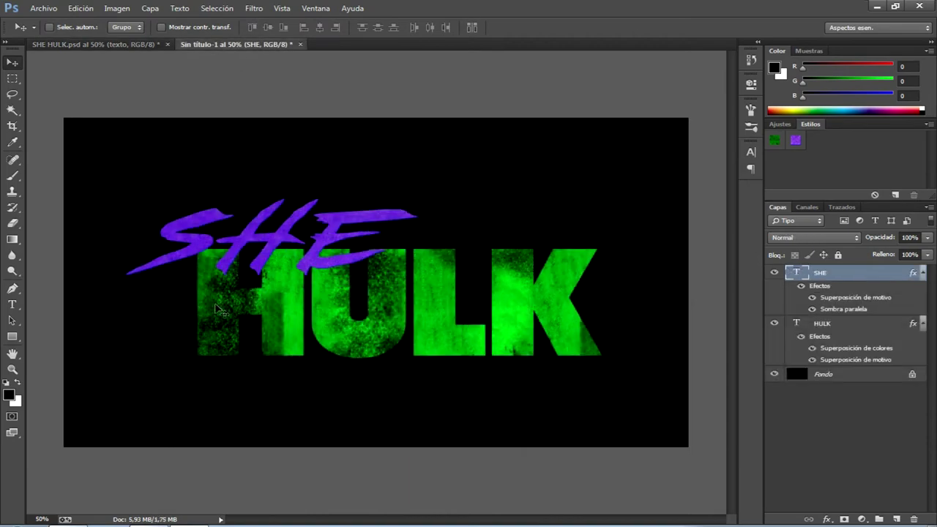
pyautogui.click(149, 47)
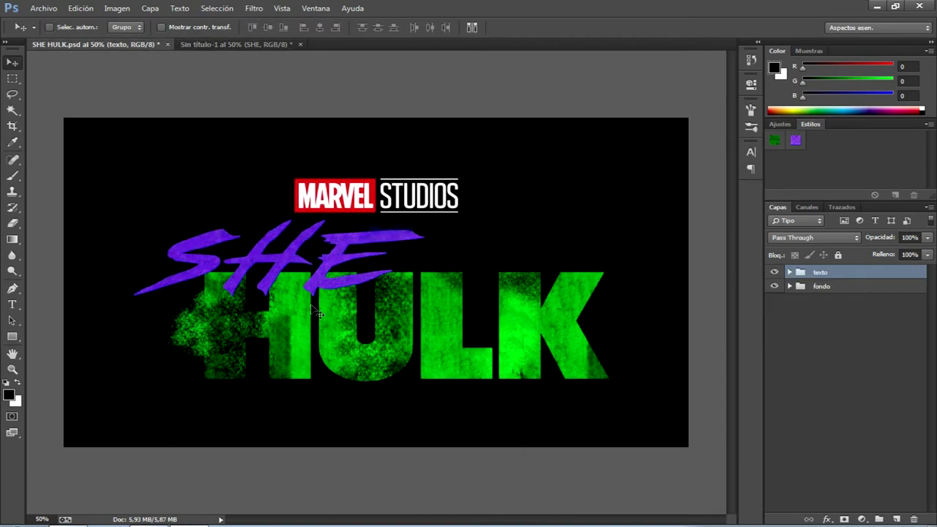
pyautogui.hotkey('ctrl', '+')
pyautogui.hotkey('ctrl', '+')
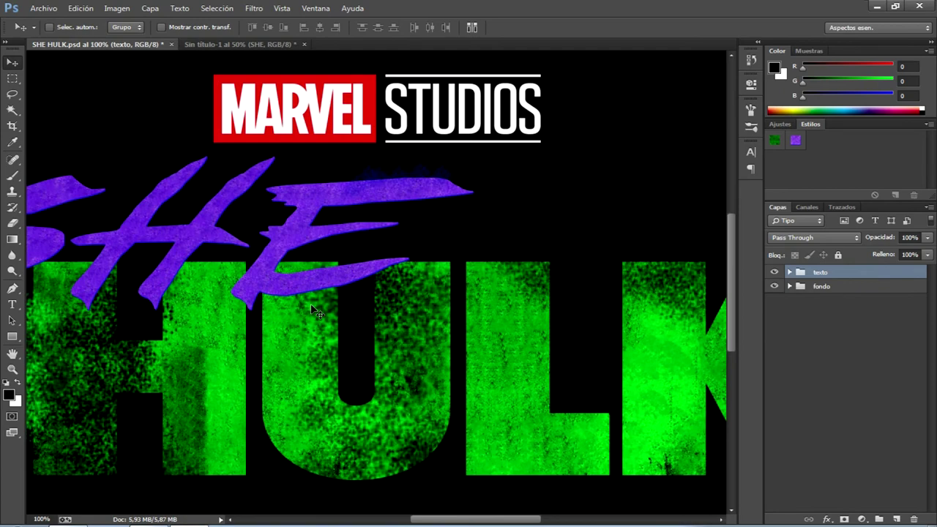
pyautogui.moveTo(485, 522); pyautogui.dragTo(440, 522)
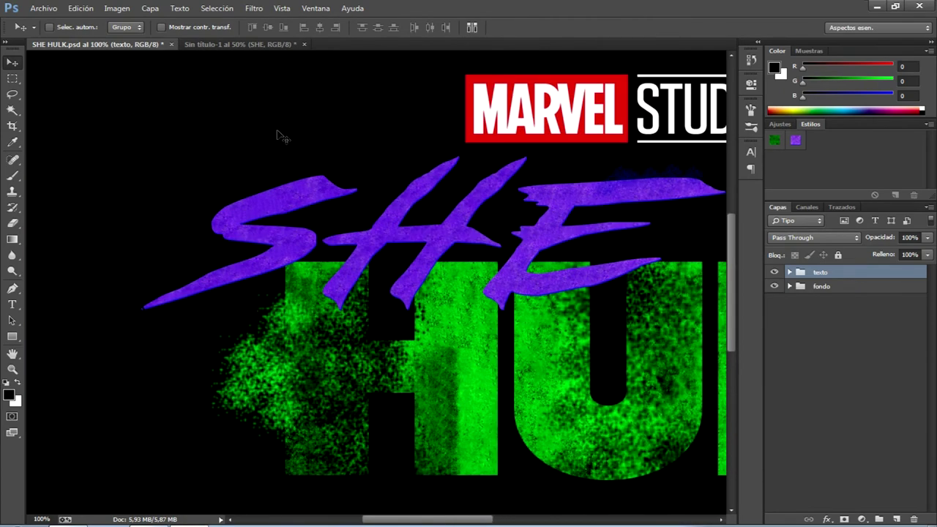
pyautogui.click(260, 45)
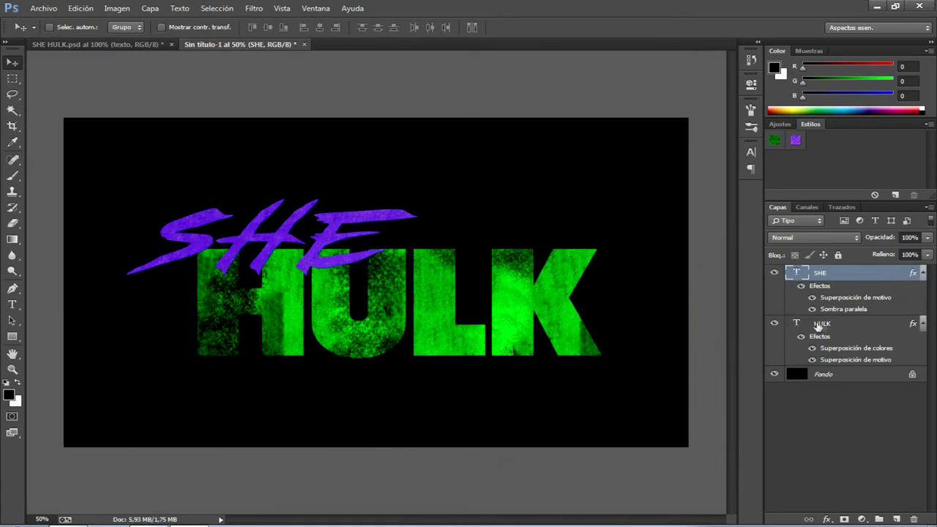
# Step: Add new layer Capa 1 and set the spatter brush preset 46 at 77 px
pyautogui.click(897, 519)
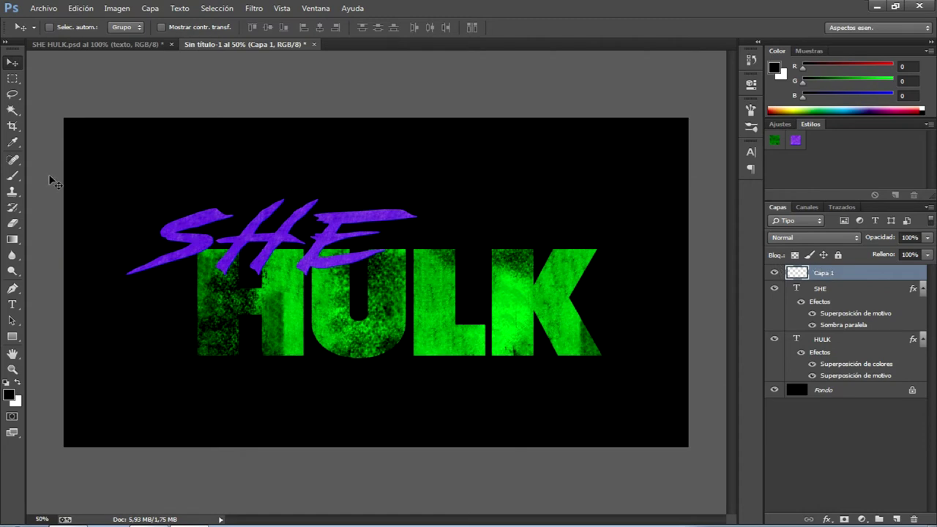
pyautogui.press('b')
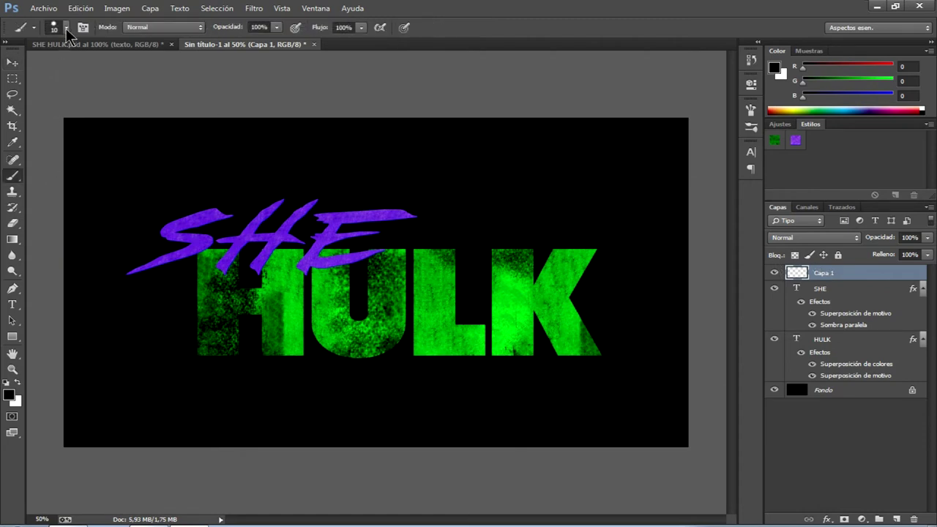
pyautogui.click(66, 28)
pyautogui.moveTo(160, 139); pyautogui.dragTo(160, 152)
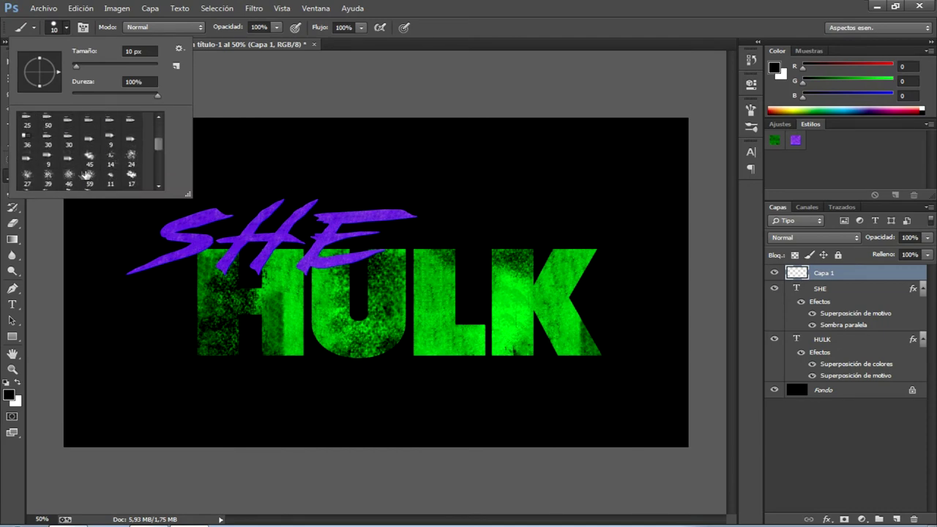
pyautogui.click(70, 175)
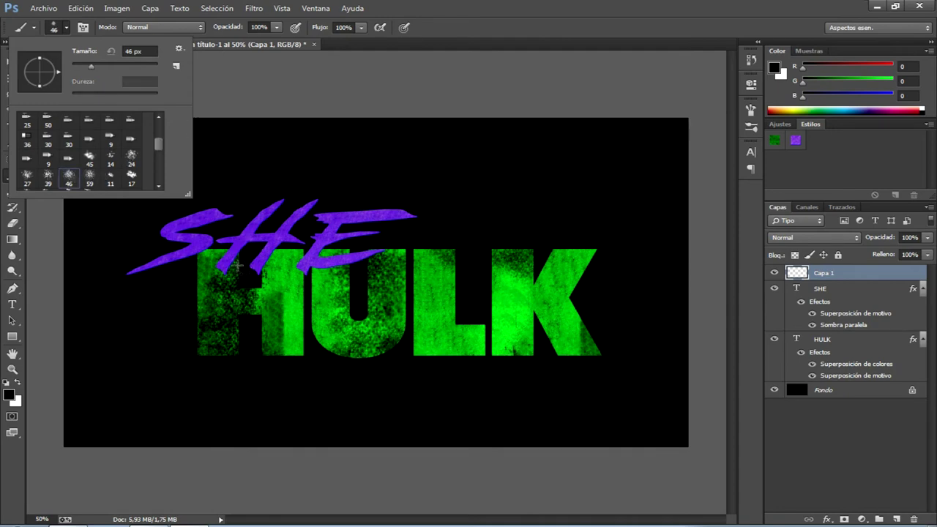
pyautogui.click(105, 65)
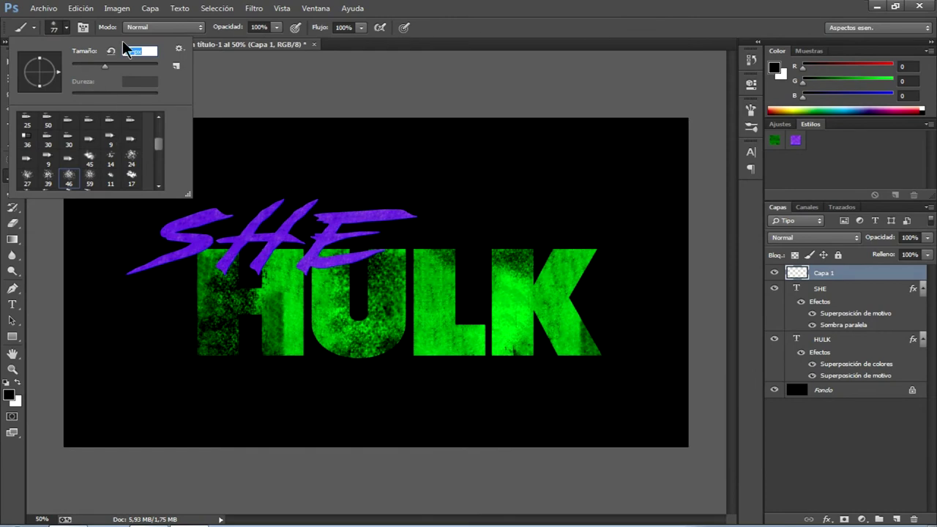
pyautogui.press('Return')
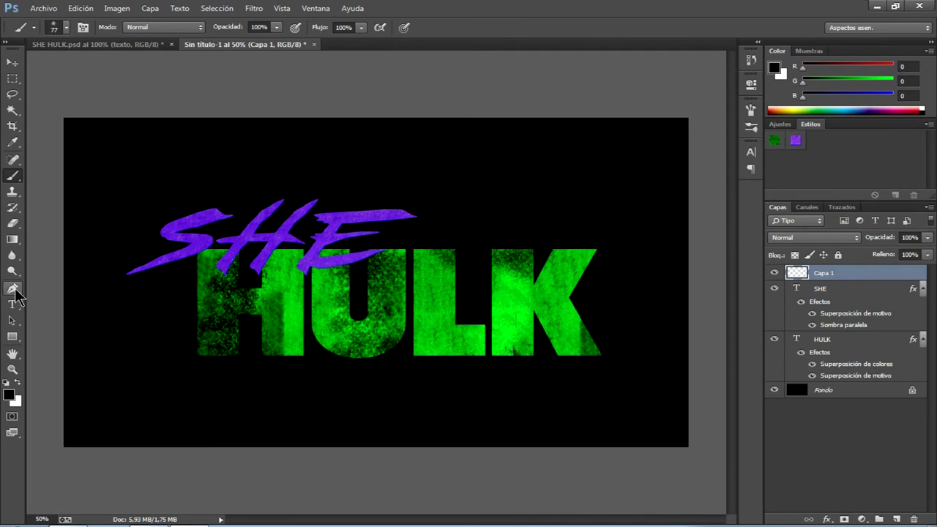
pyautogui.press('i')
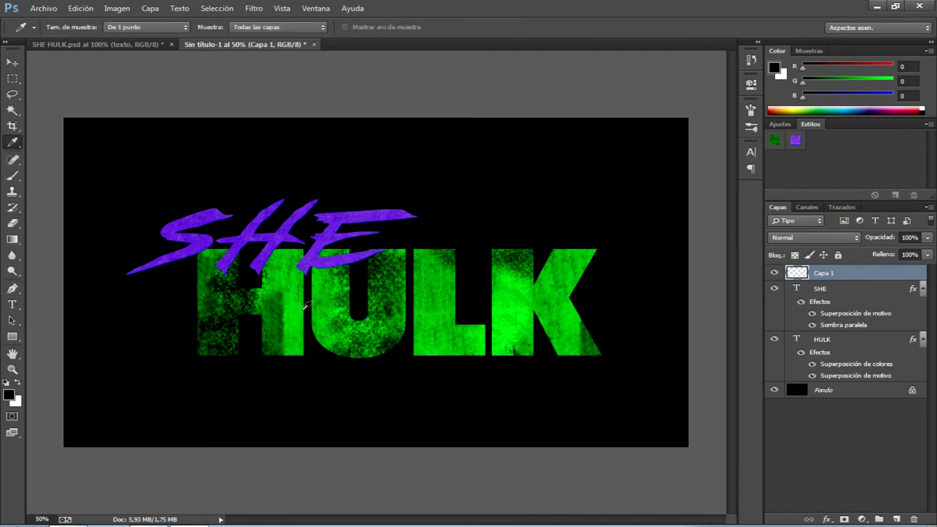
# Step: Sample the HULK green and zoom to 100% showing SHE and the HU letters
pyautogui.click(300, 316)
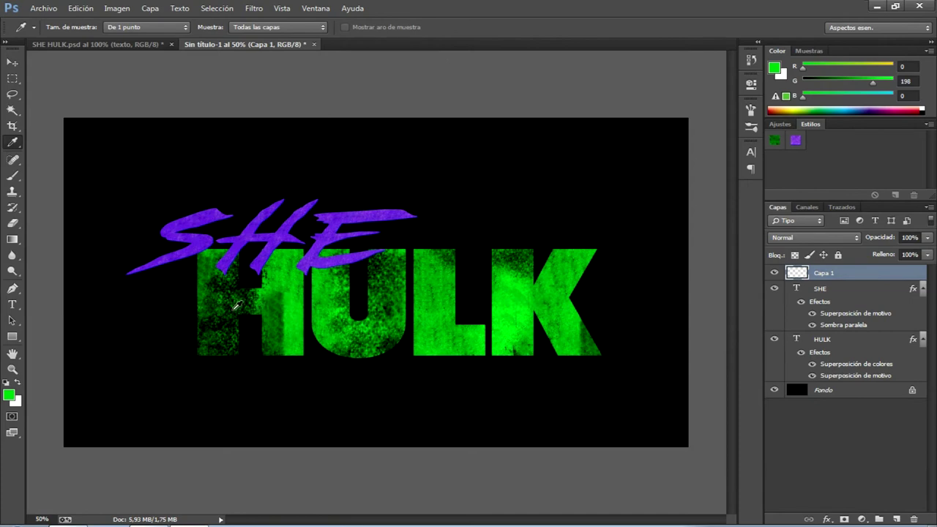
pyautogui.click(14, 176)
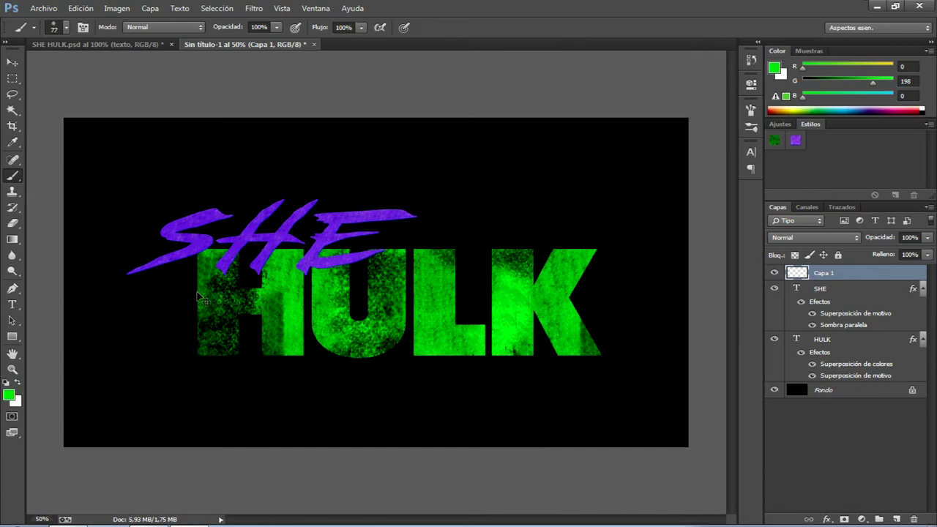
pyautogui.hotkey('ctrl', '+')
pyautogui.hotkey('ctrl', '+')
pyautogui.moveTo(196, 292)
pyautogui.mouseDown()
pyautogui.moveTo(328, 293)
pyautogui.moveTo(461, 227)
pyautogui.mouseUp()
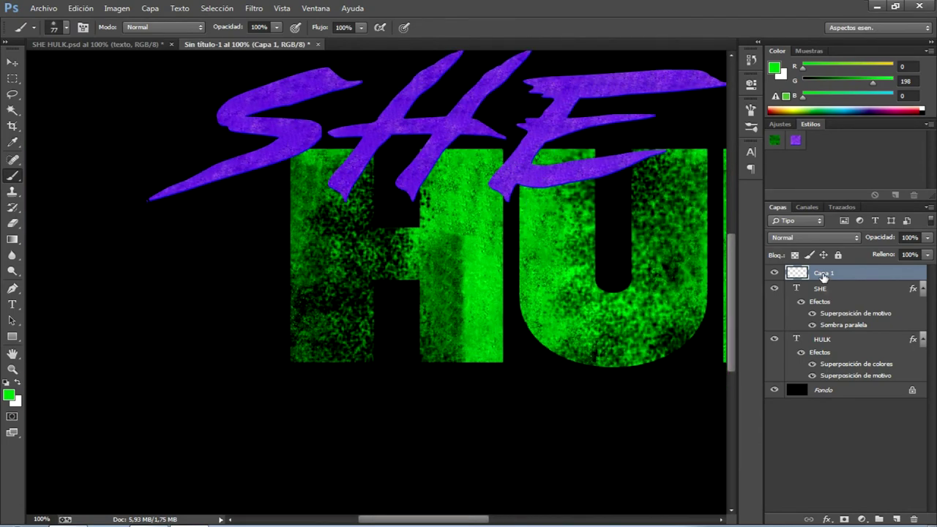
# Step: Spray green dust along and beyond the left edge and stem of the H
pyautogui.moveTo(282, 208)
pyautogui.mouseDown()
pyautogui.moveTo(261, 278)
pyautogui.moveTo(288, 326)
pyautogui.moveTo(274, 296)
pyautogui.moveTo(285, 313)
pyautogui.mouseUp()
pyautogui.moveTo(262, 251); pyautogui.dragTo(256, 272)
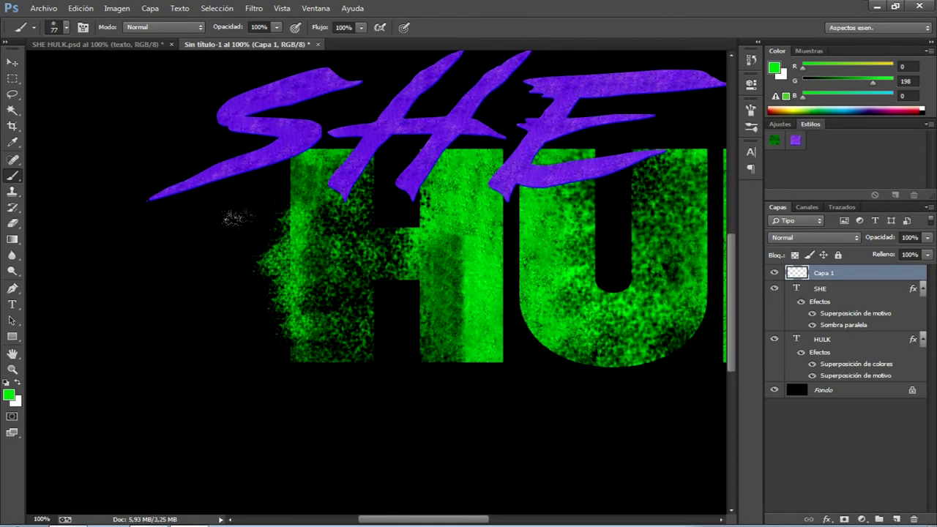
pyautogui.moveTo(256, 219)
pyautogui.mouseDown()
pyautogui.moveTo(245, 314)
pyautogui.moveTo(329, 312)
pyautogui.mouseUp()
pyautogui.moveTo(303, 204); pyautogui.dragTo(290, 289)
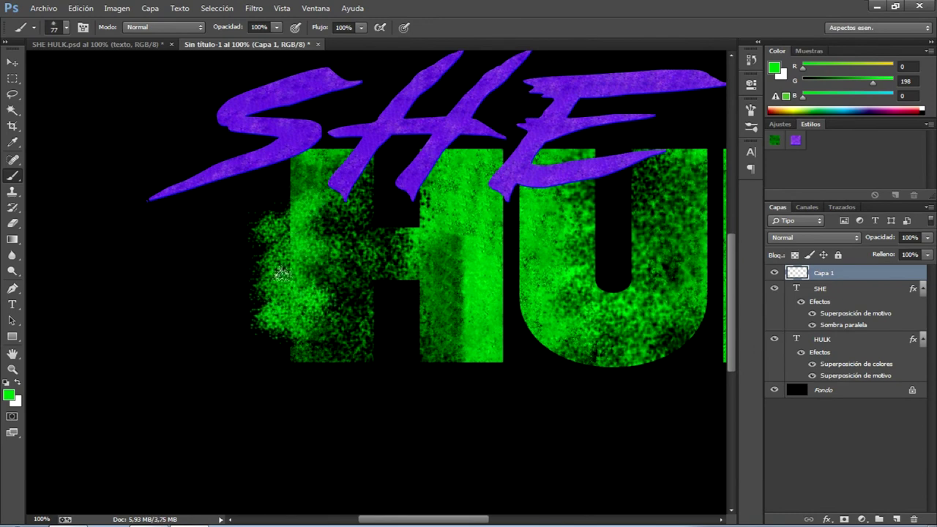
pyautogui.click(12, 396)
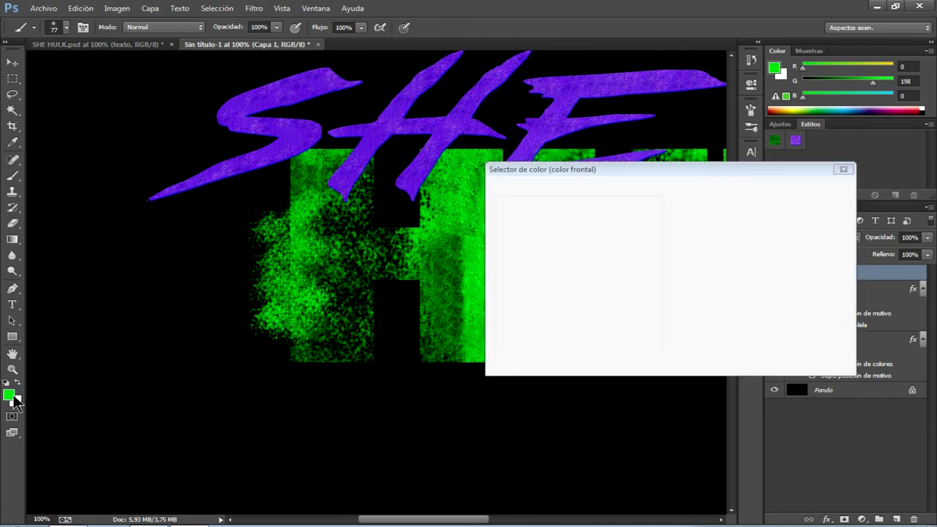
# Step: Dab black (#000000) over the green dust on the H's left stem, then move Capa 1 between SHE and HULK
pyautogui.click(659, 350)
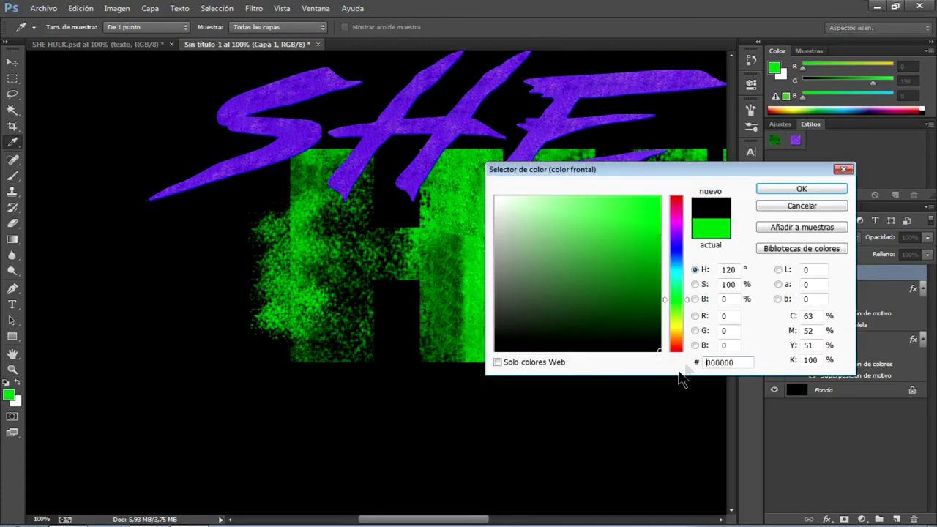
pyautogui.click(800, 189)
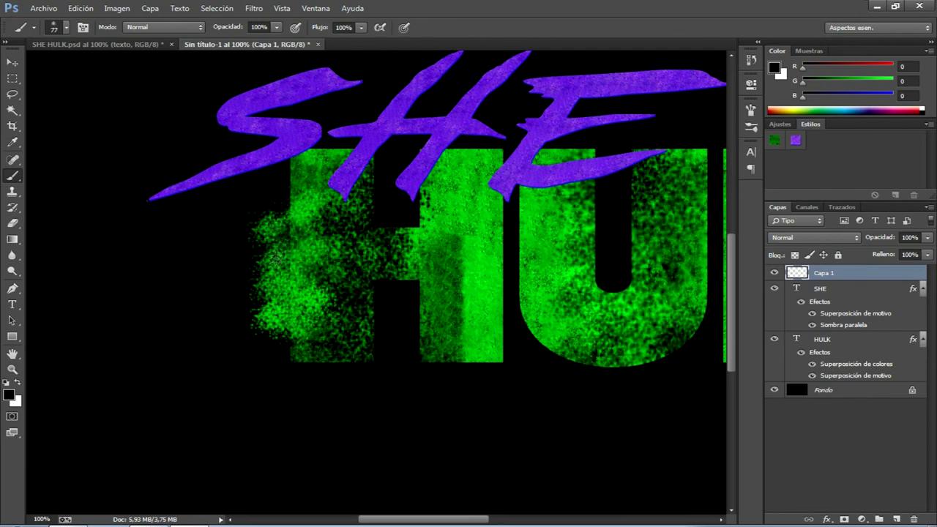
pyautogui.moveTo(293, 258); pyautogui.dragTo(308, 268)
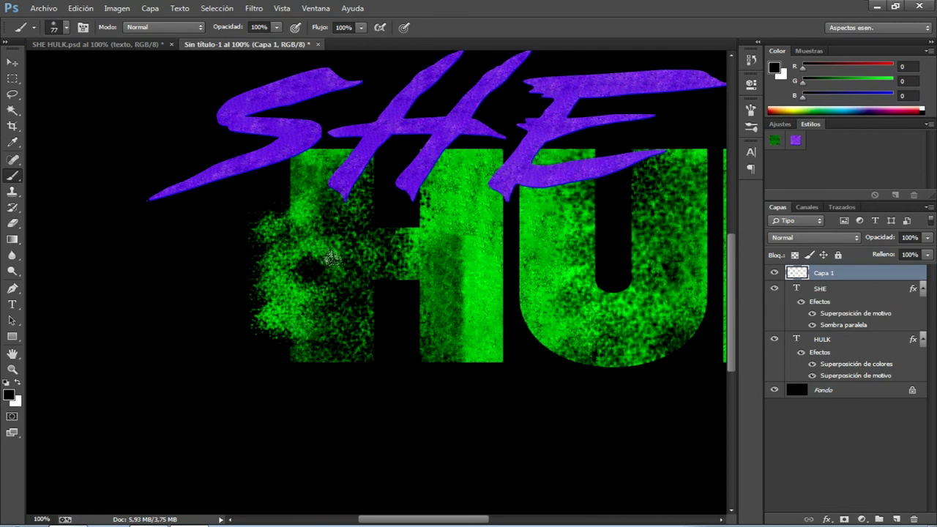
pyautogui.click(12, 62)
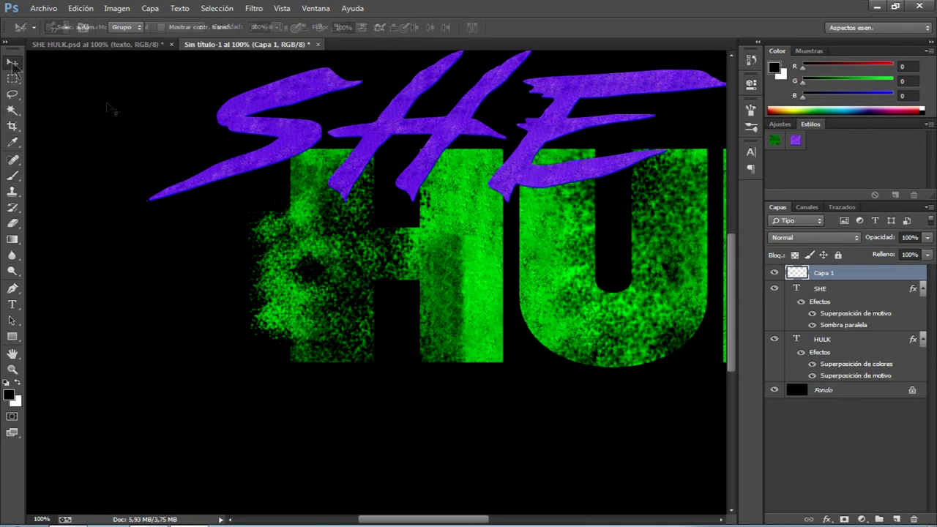
pyautogui.moveTo(831, 273); pyautogui.dragTo(841, 339)
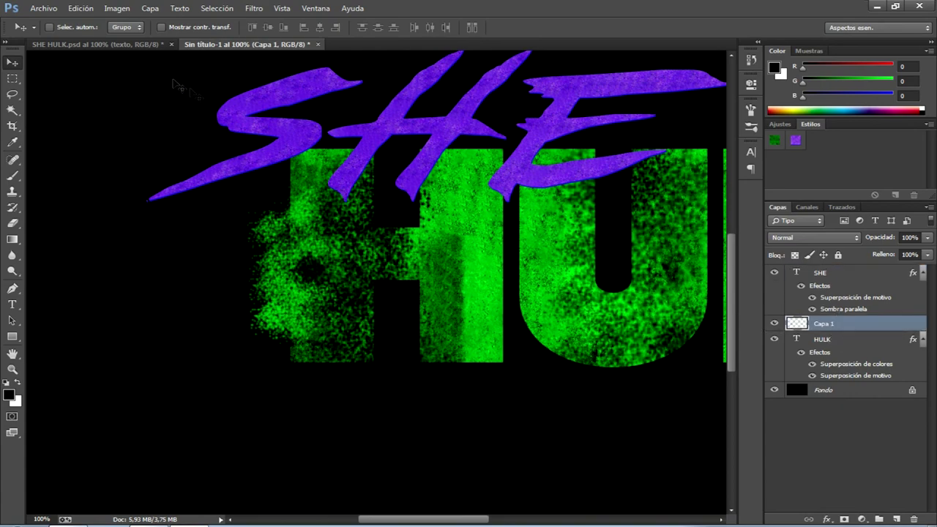
# Step: Bring up the SHE HULK.psd document and zoom out to 50% to show the full Marvel Studios title
pyautogui.click(143, 46)
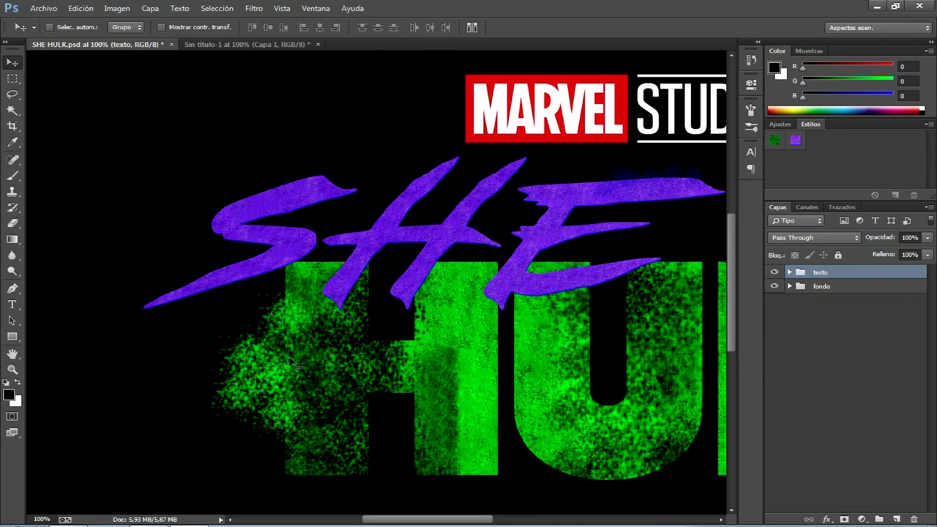
pyautogui.moveTo(428, 521); pyautogui.dragTo(461, 521)
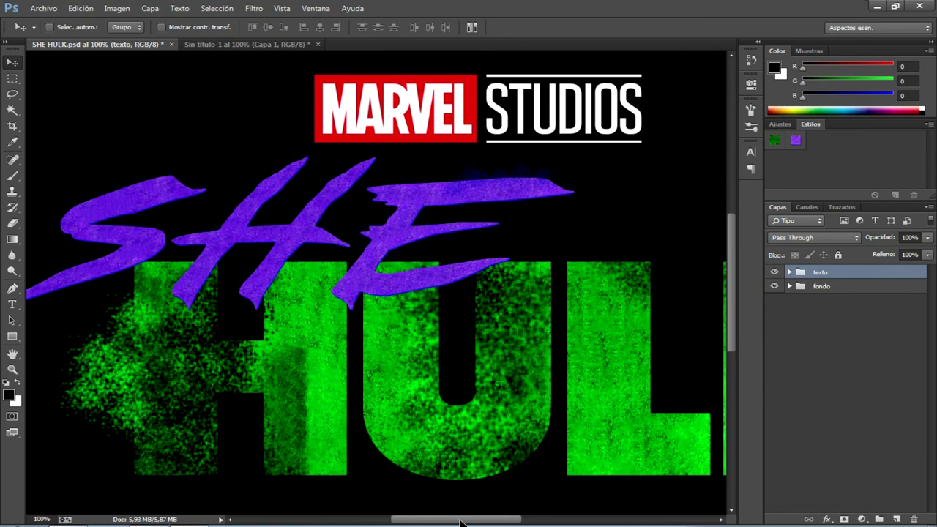
pyautogui.hotkey('ctrl', '-')
pyautogui.hotkey('ctrl', '-')
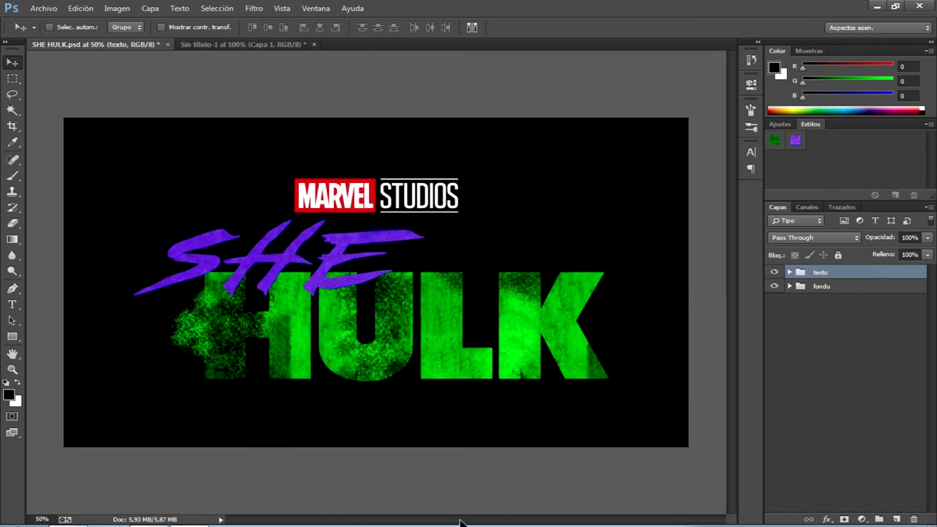